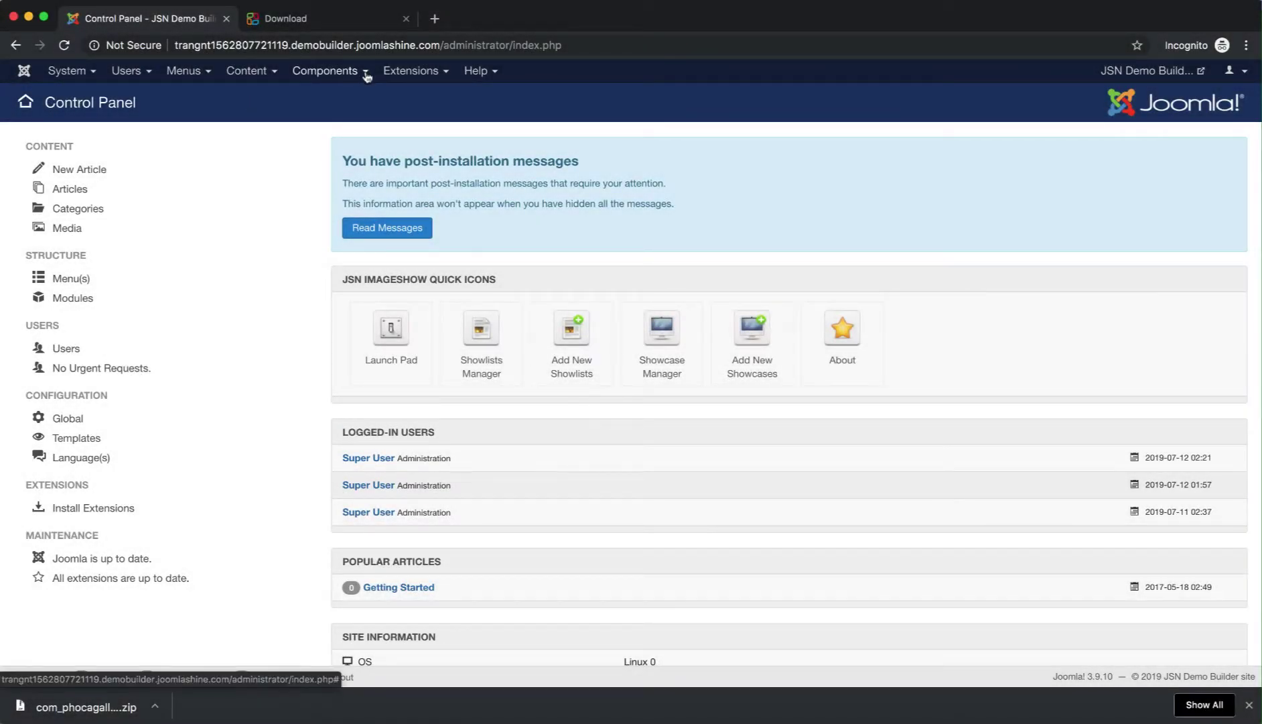
- Open the Test showlist's settings from JSN ImageShow's Showlists page
click(366, 77)
mouse_move(337, 149)
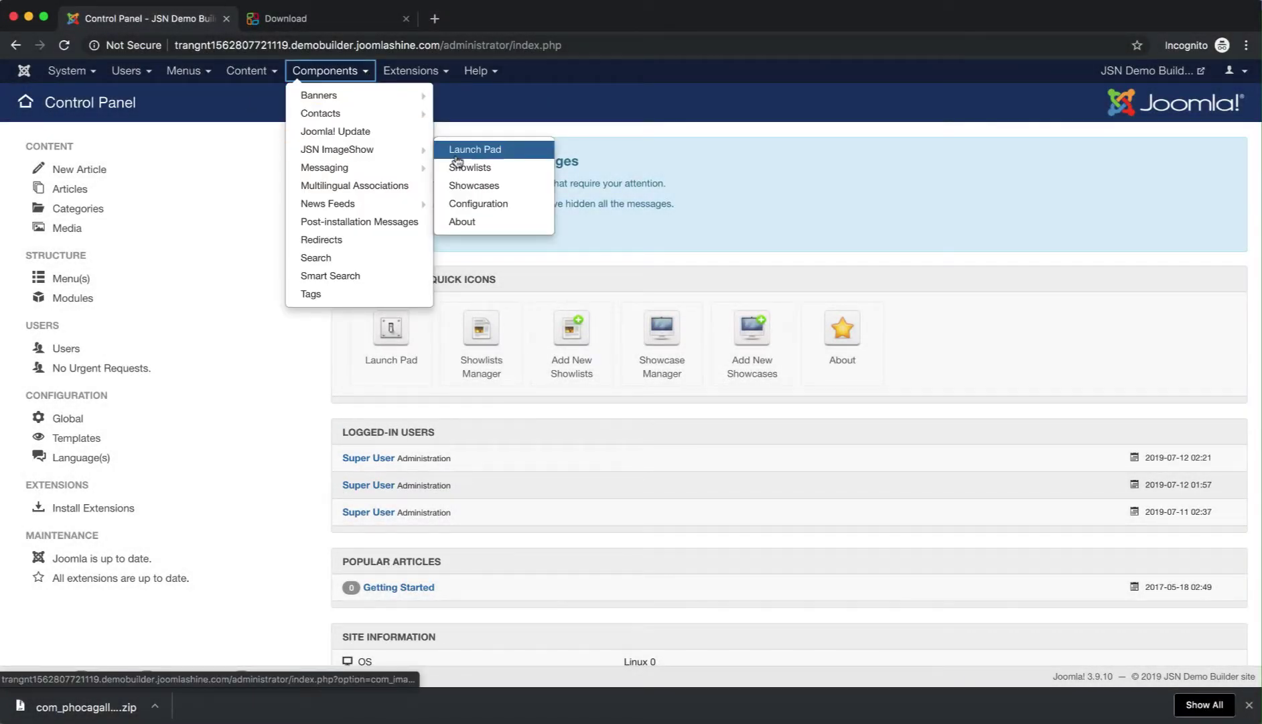
click(514, 172)
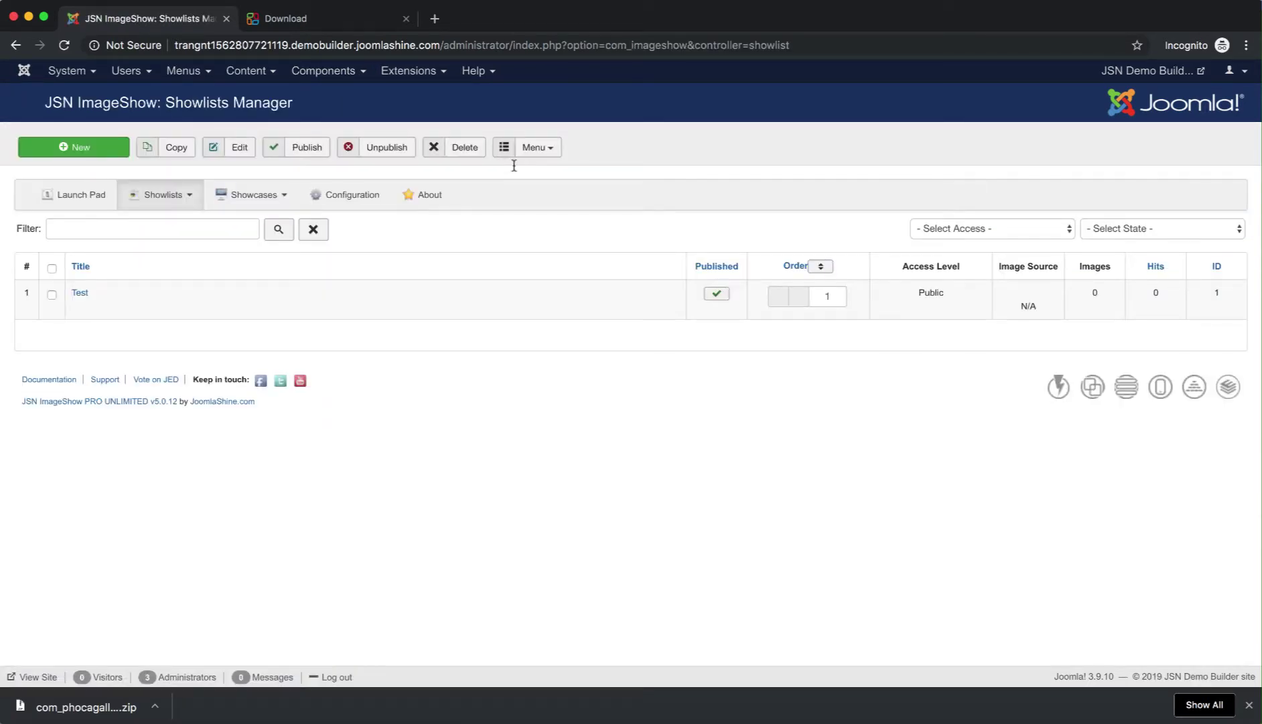
double_click(260, 103)
click(259, 103)
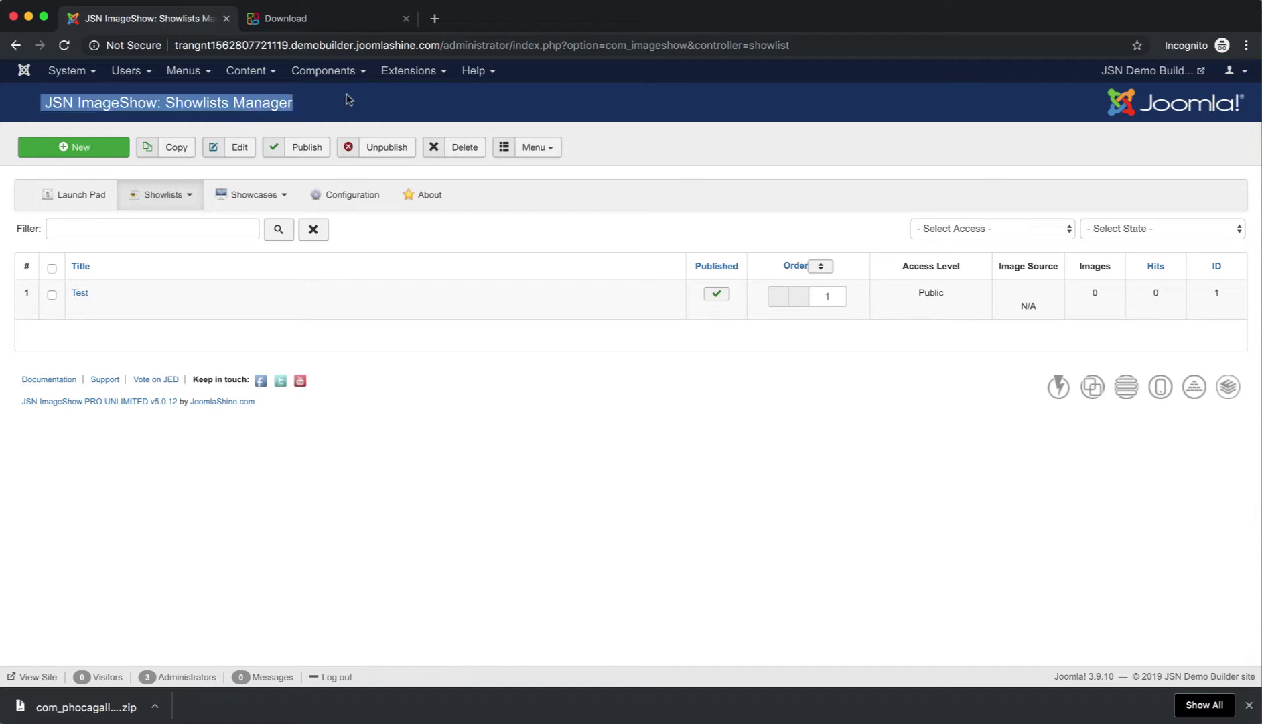
click(158, 311)
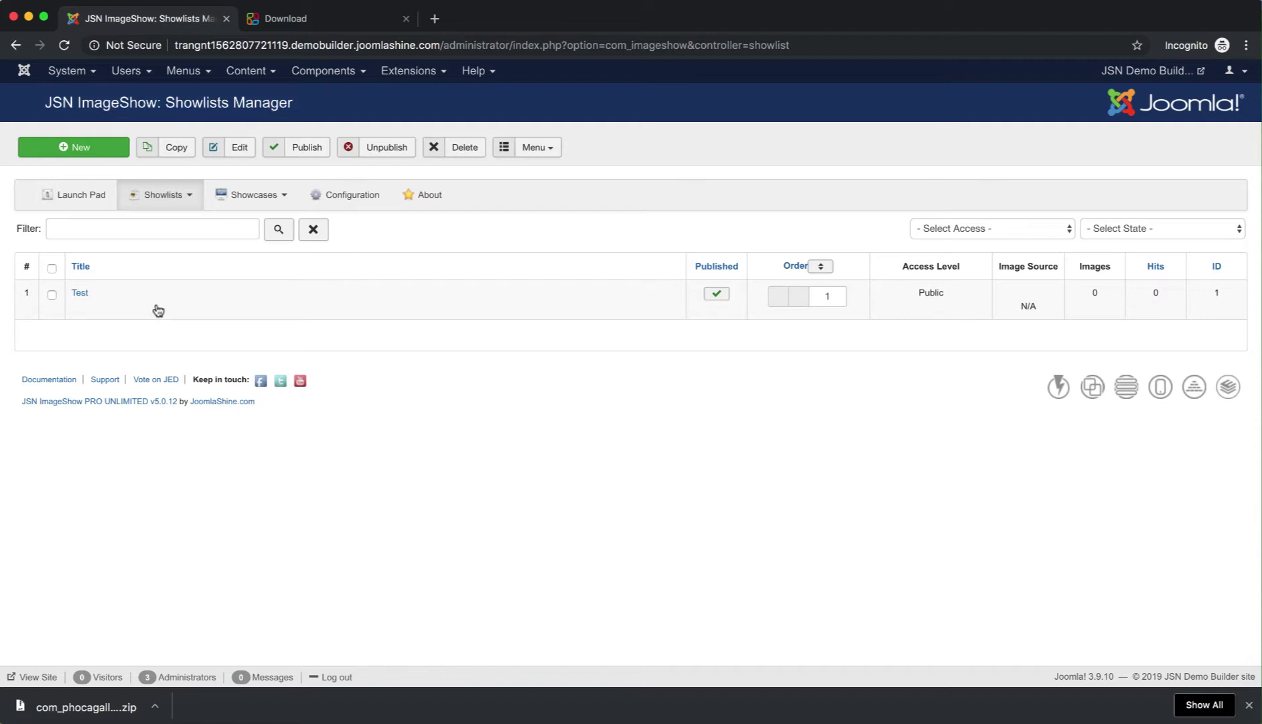
click(83, 299)
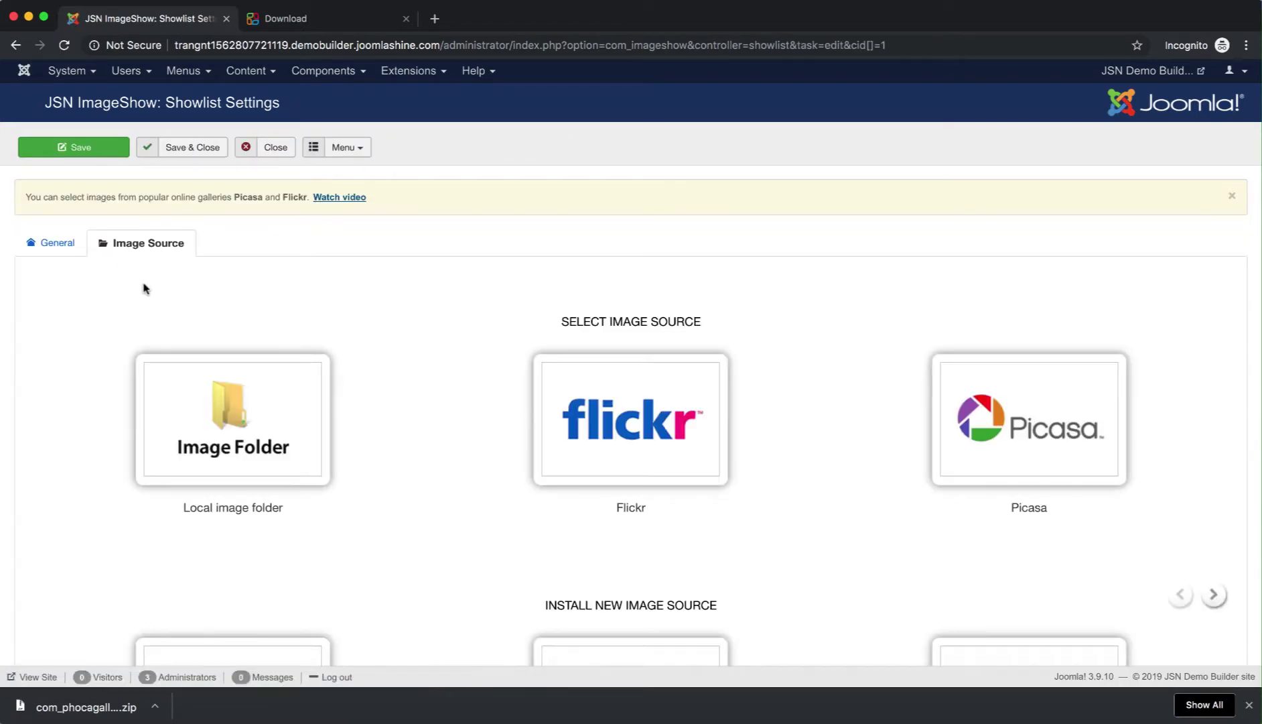
- On the Test showlist's Image Source tab, pick Phoca Gallery under Install New Image Source
click(51, 253)
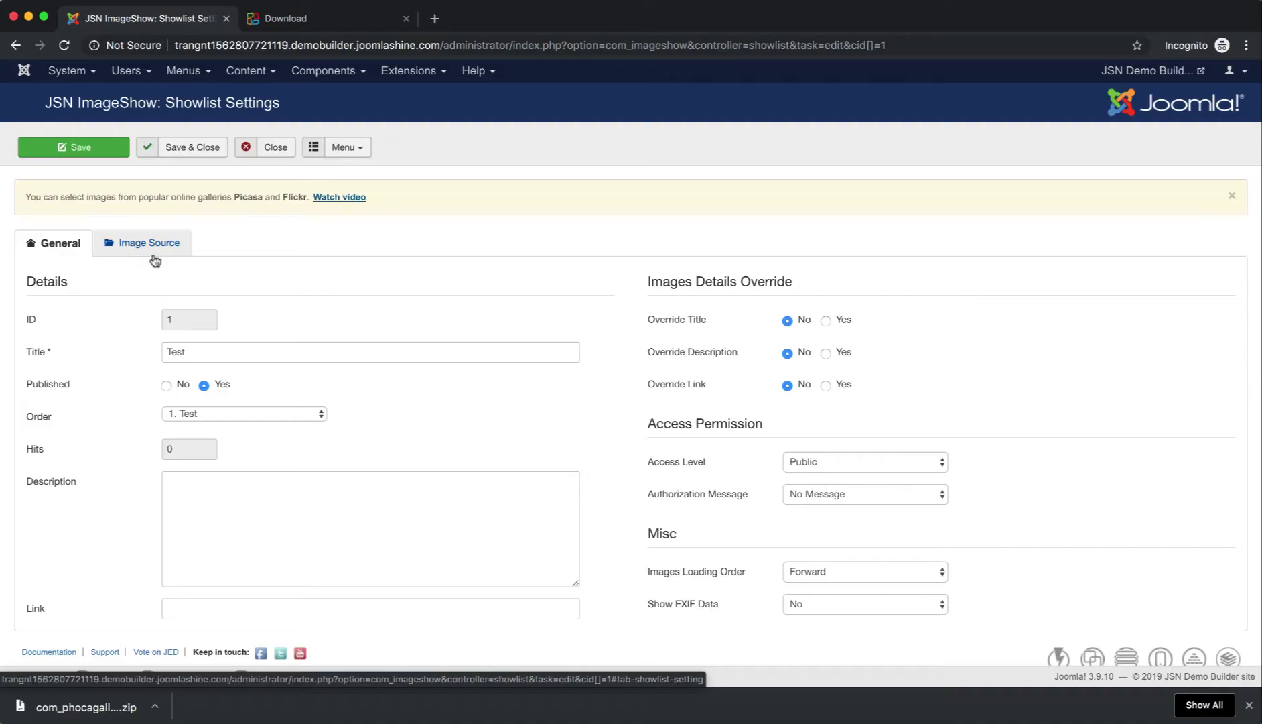
click(151, 252)
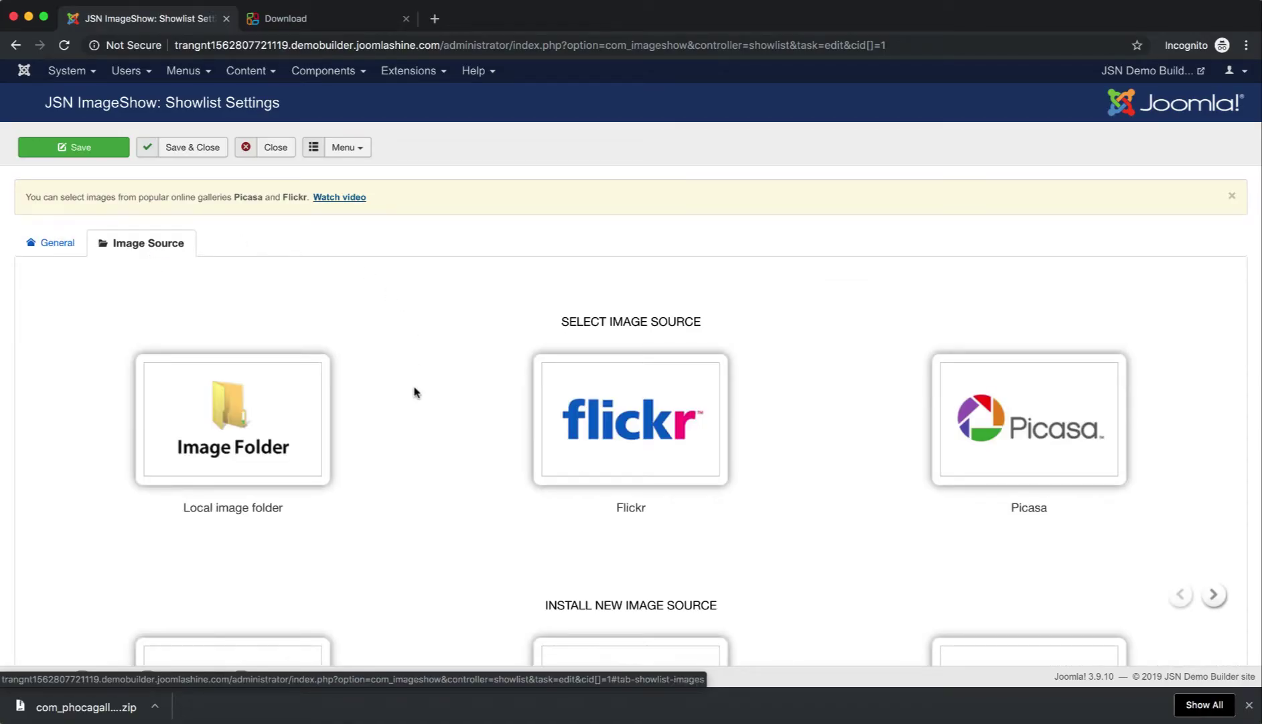
scroll(415, 393, down, 3)
scroll(415, 393, down, 2)
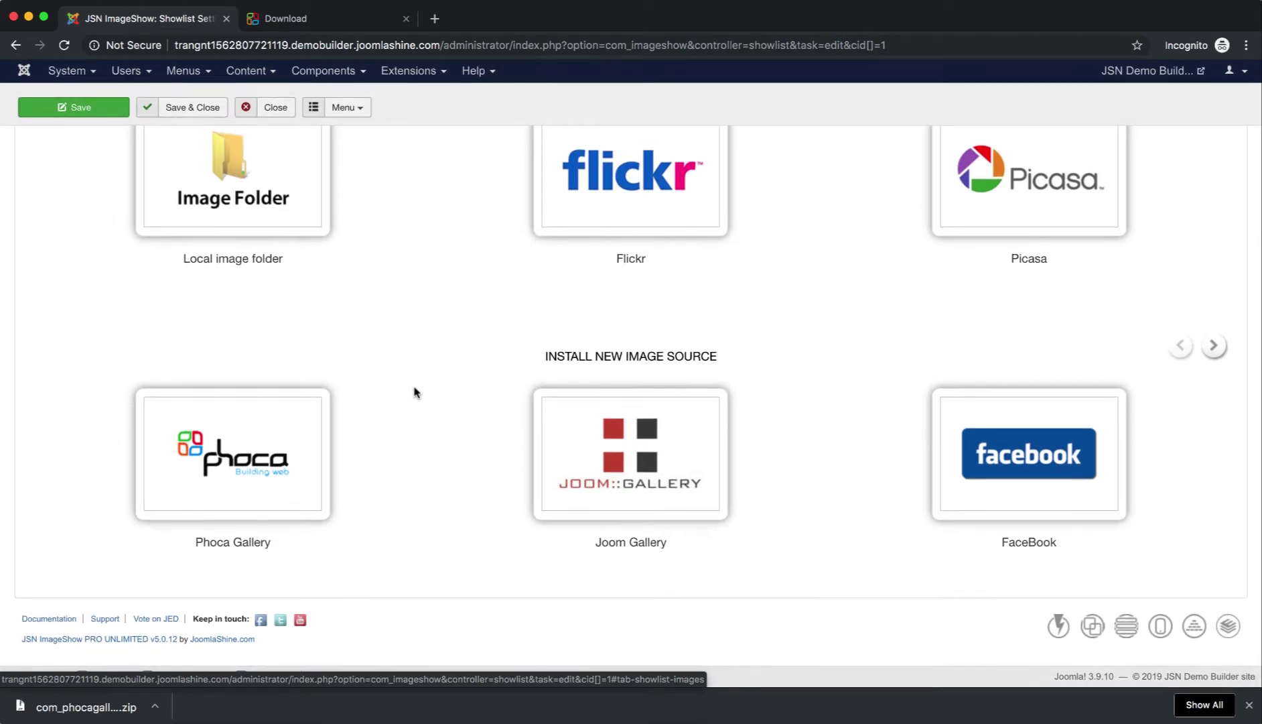
click(225, 506)
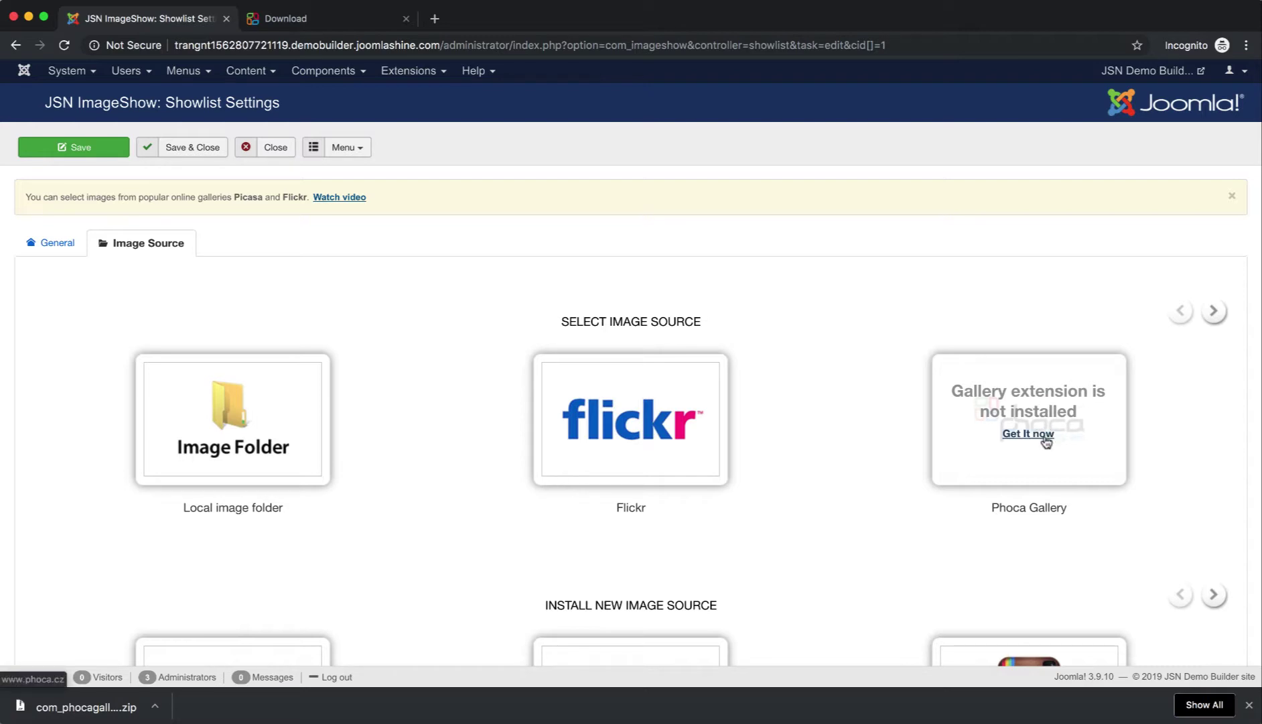
click(336, 20)
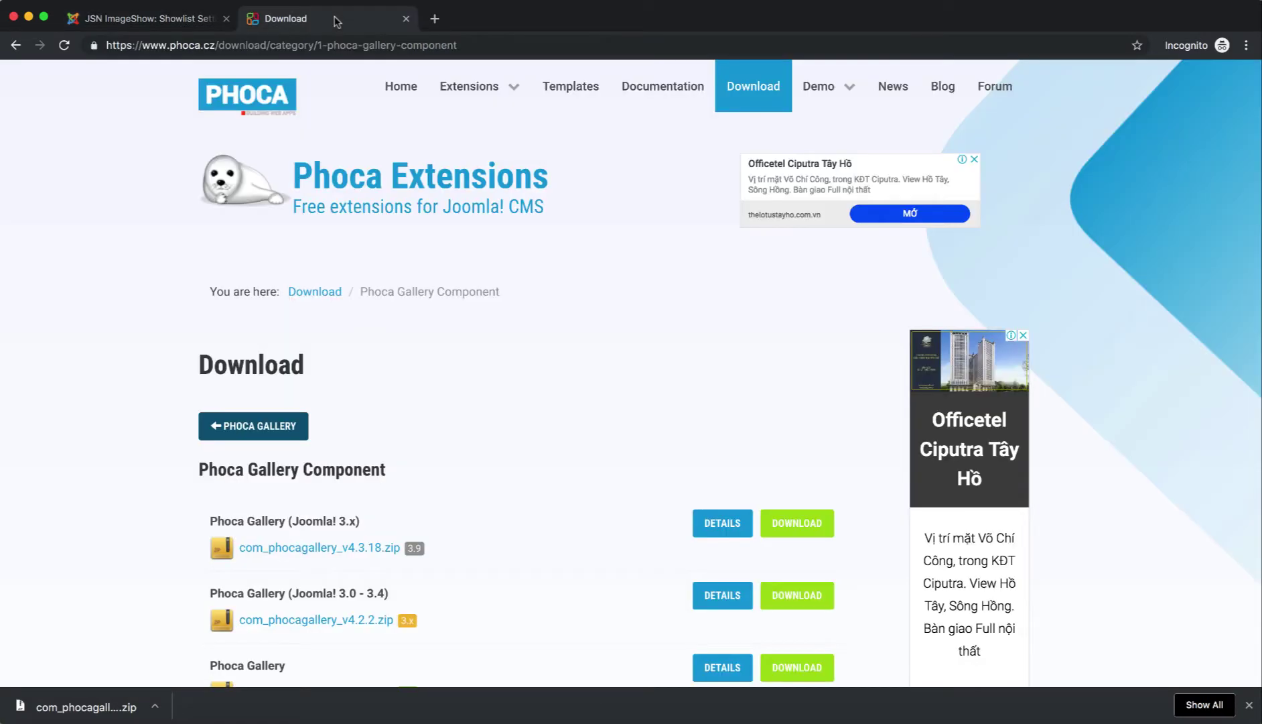
click(491, 45)
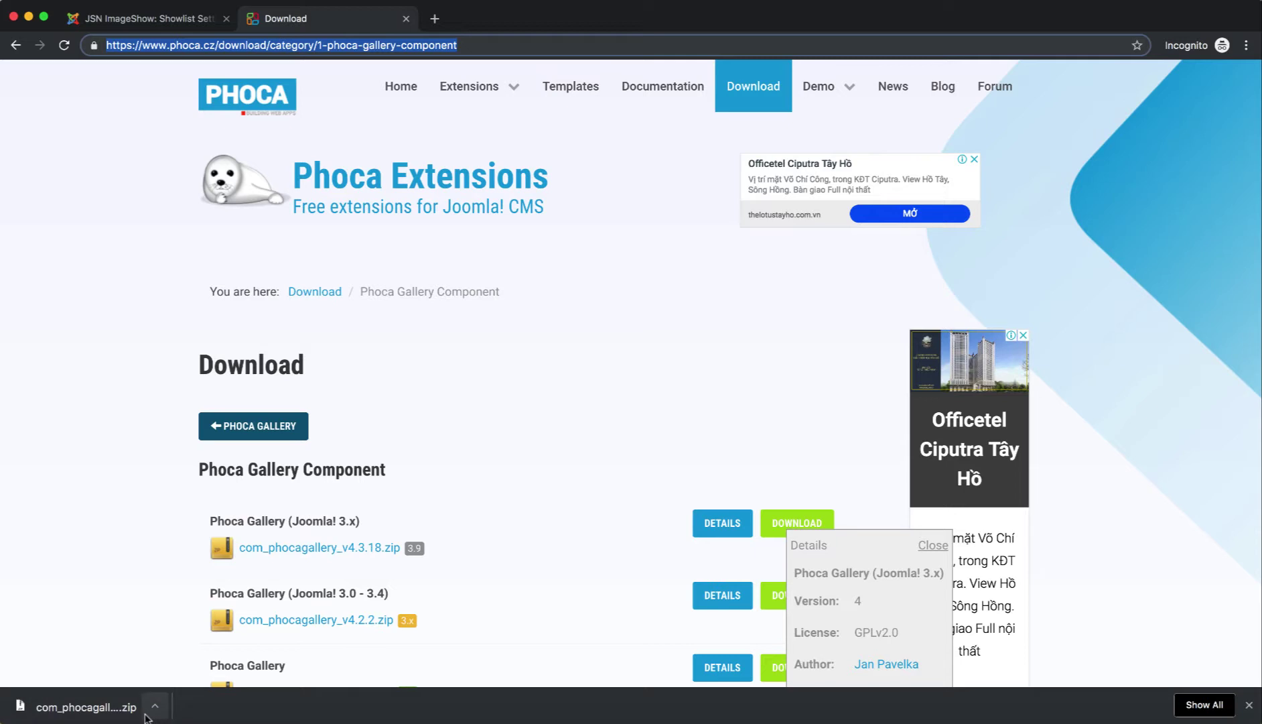
click(163, 27)
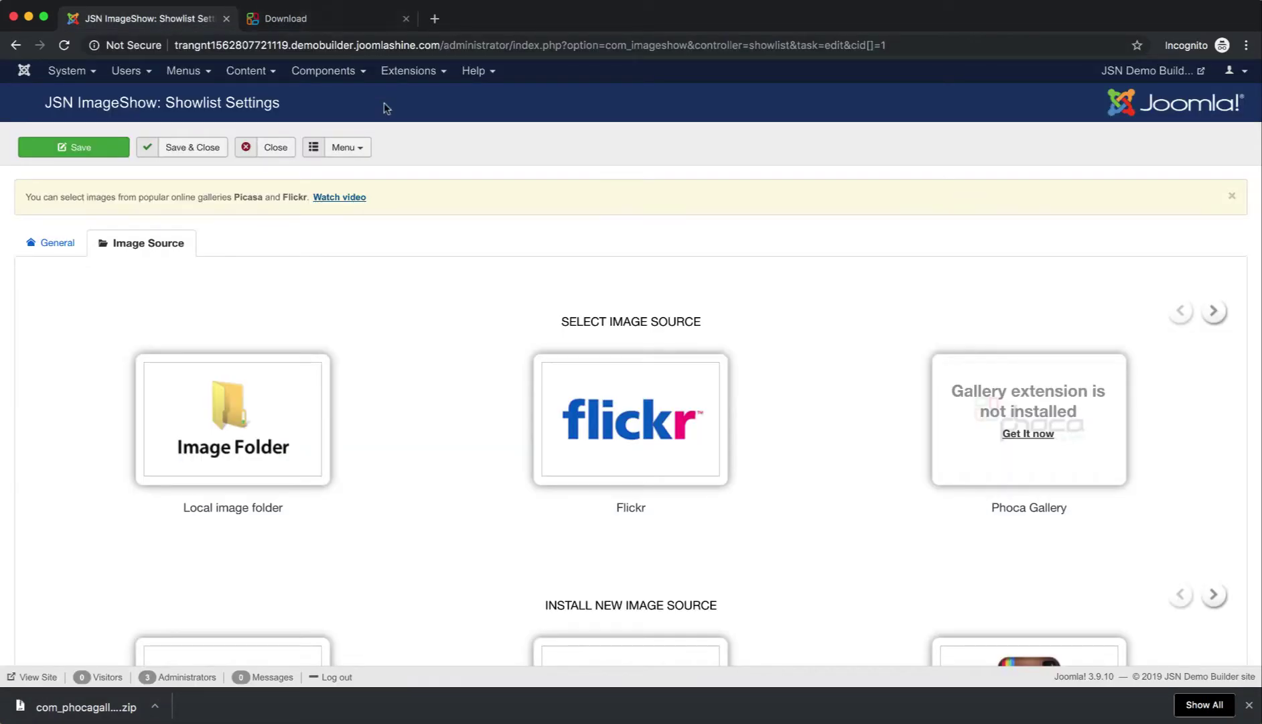
- Install the downloaded Phoca Gallery 4.3.18 package via the extension installer and open its Control Panel
click(434, 75)
mouse_move(408, 94)
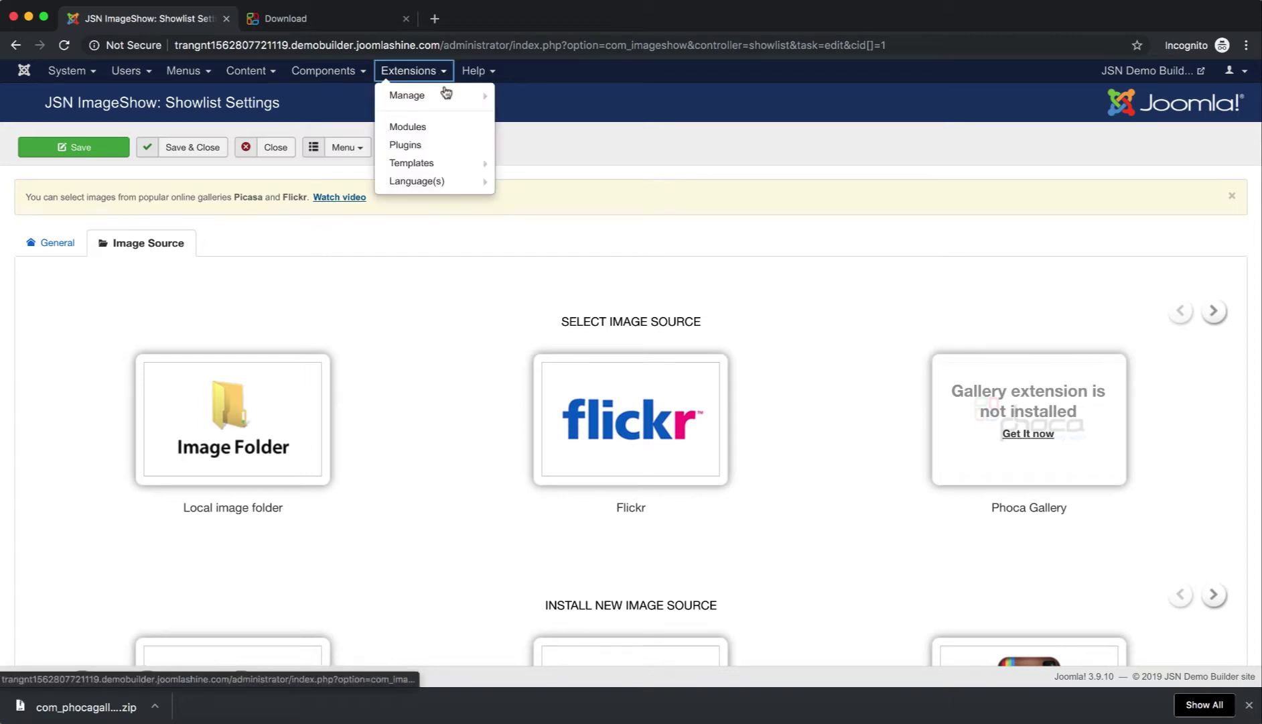
click(560, 99)
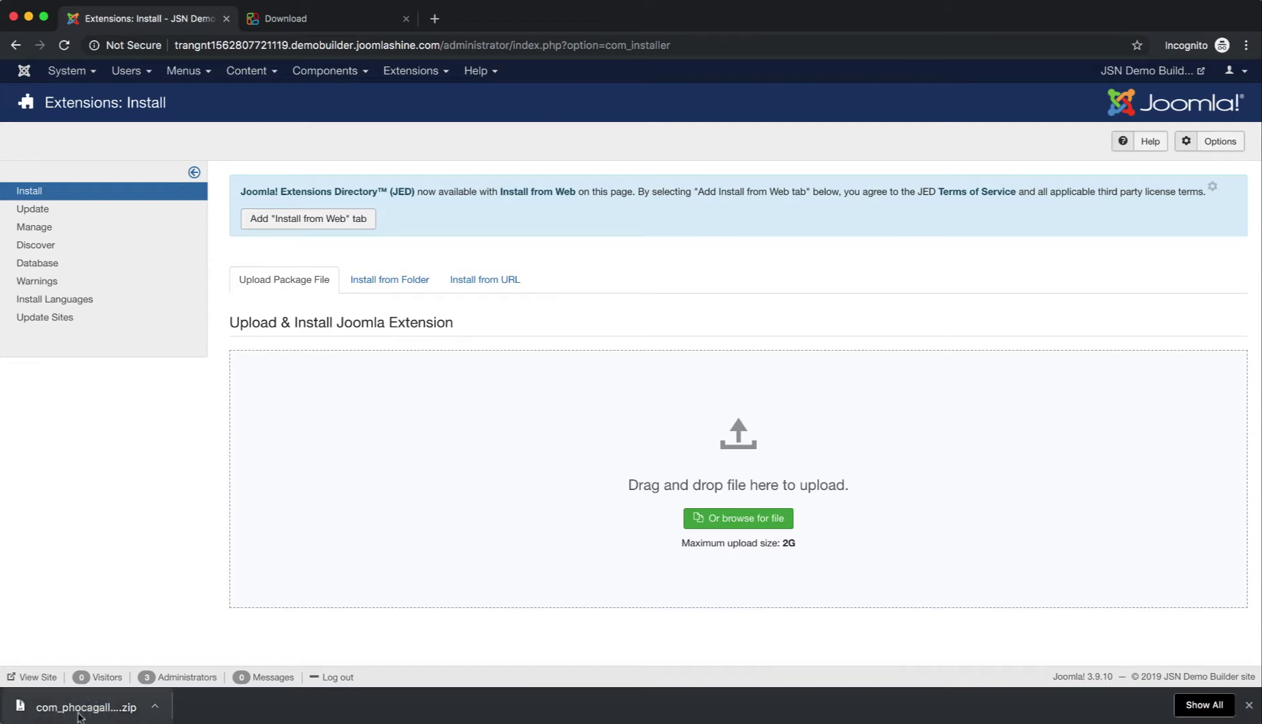
mouse_move(83, 717)
mouse_down()
mouse_move(620, 502)
mouse_move(746, 523)
mouse_up()
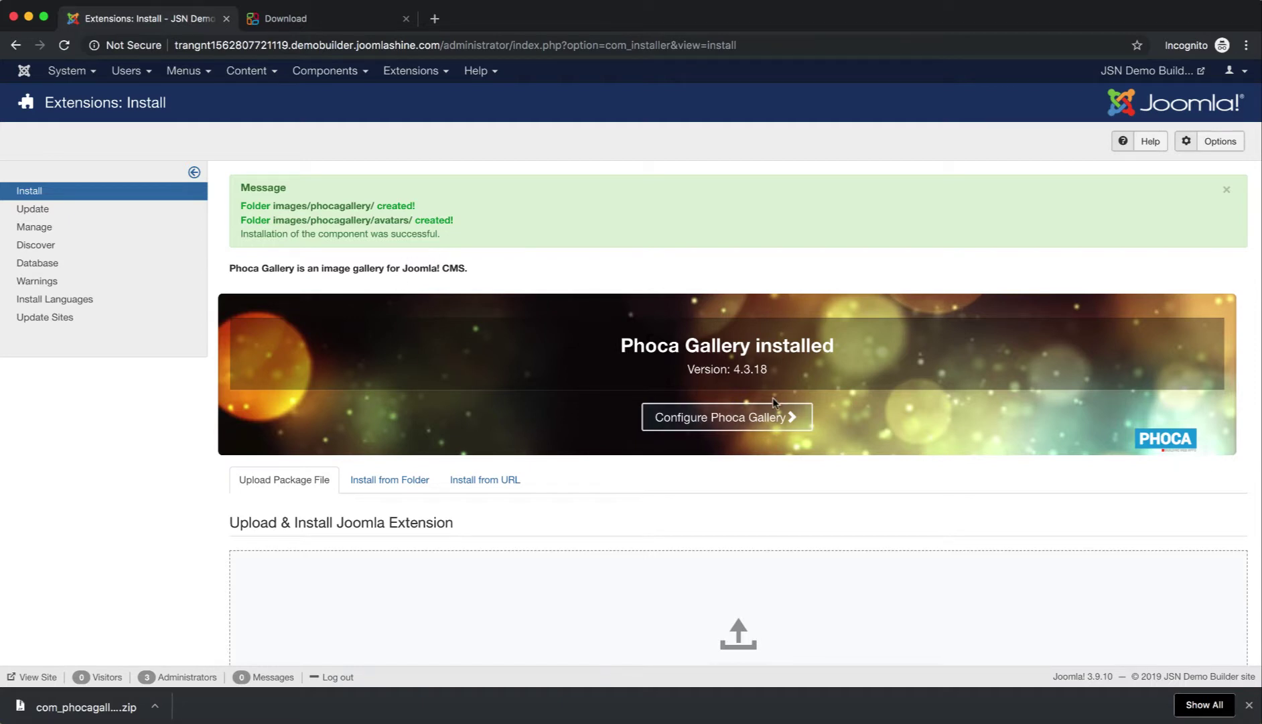
click(750, 427)
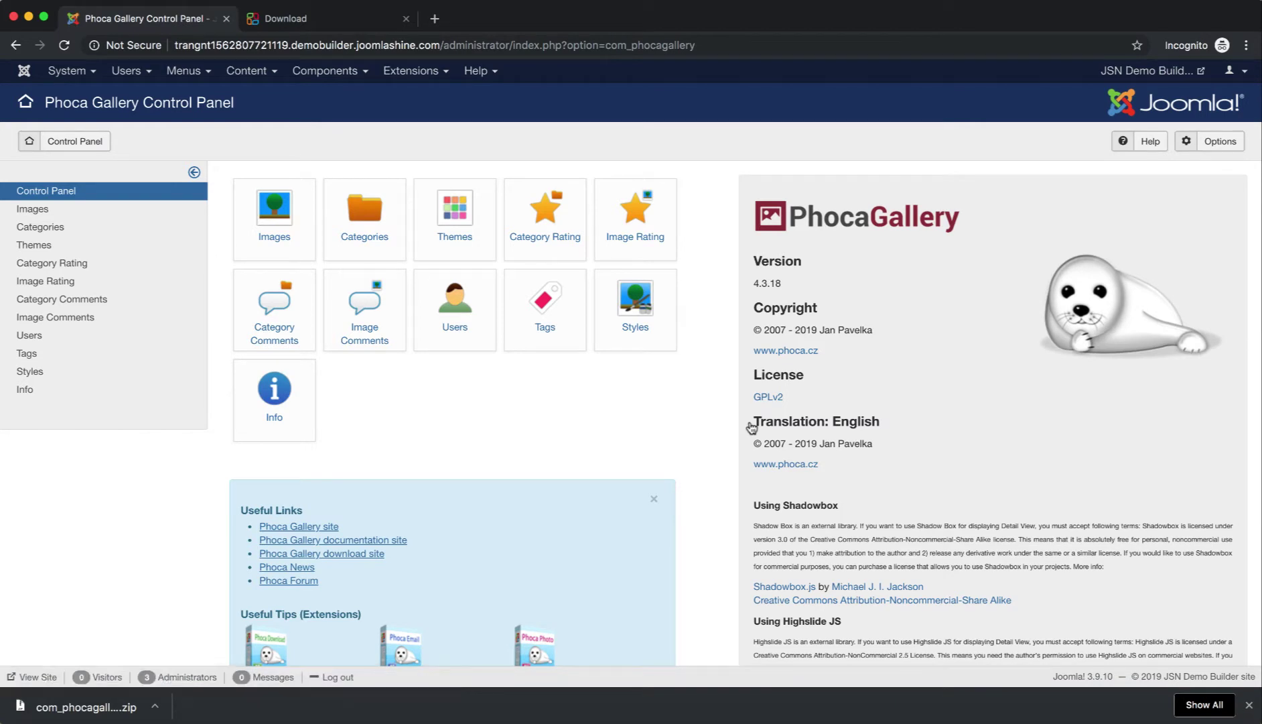
- Create the Phoca Gallery category 'Category 1', then go to the Images list
click(368, 236)
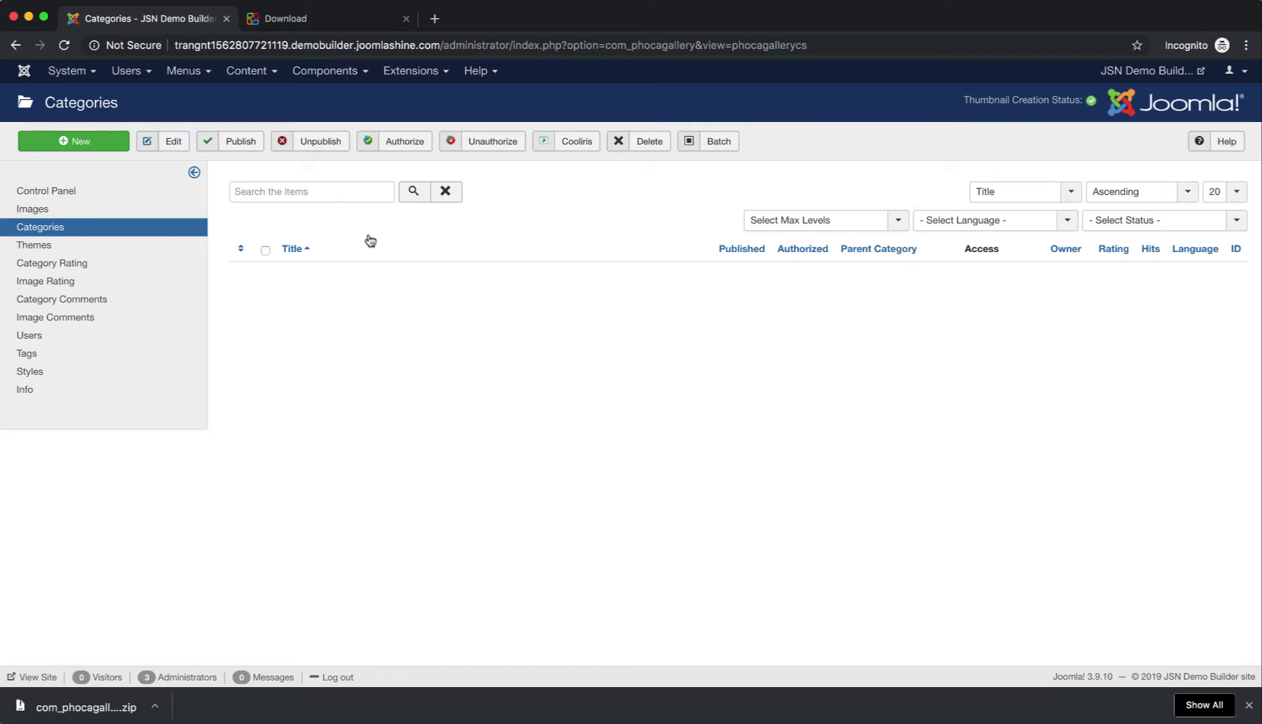
click(101, 147)
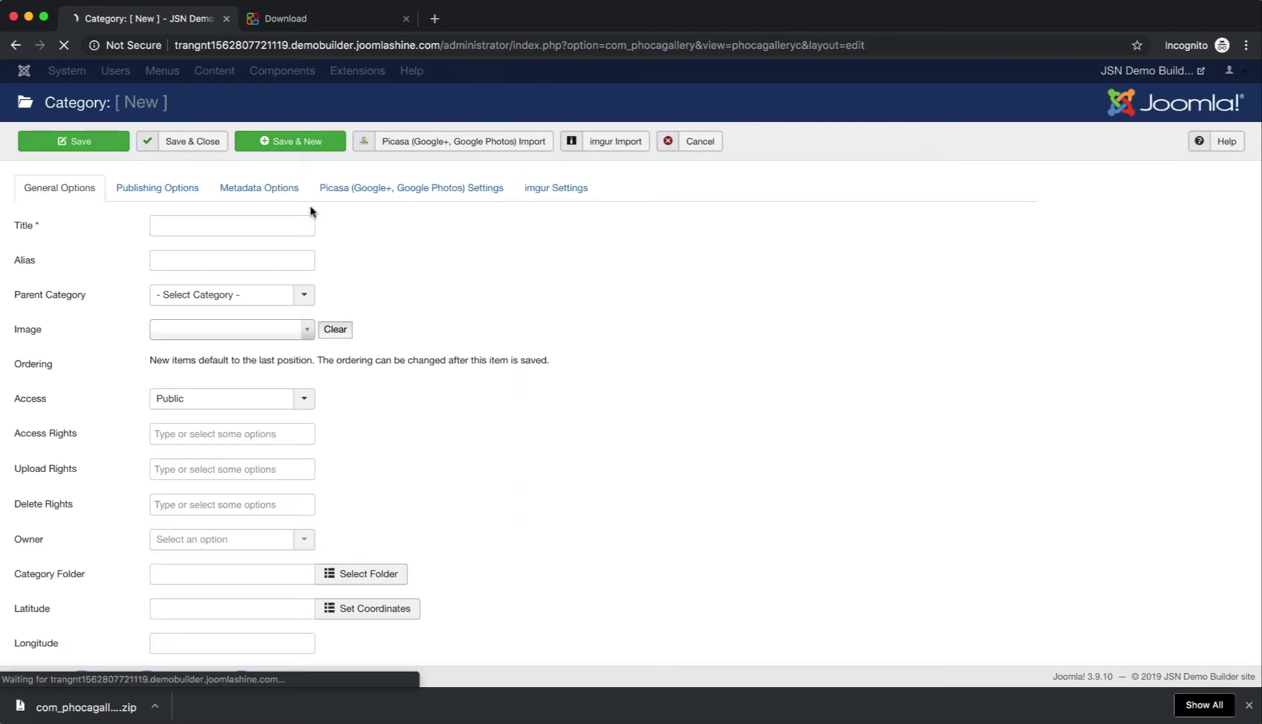
click(251, 223)
text(Categor)
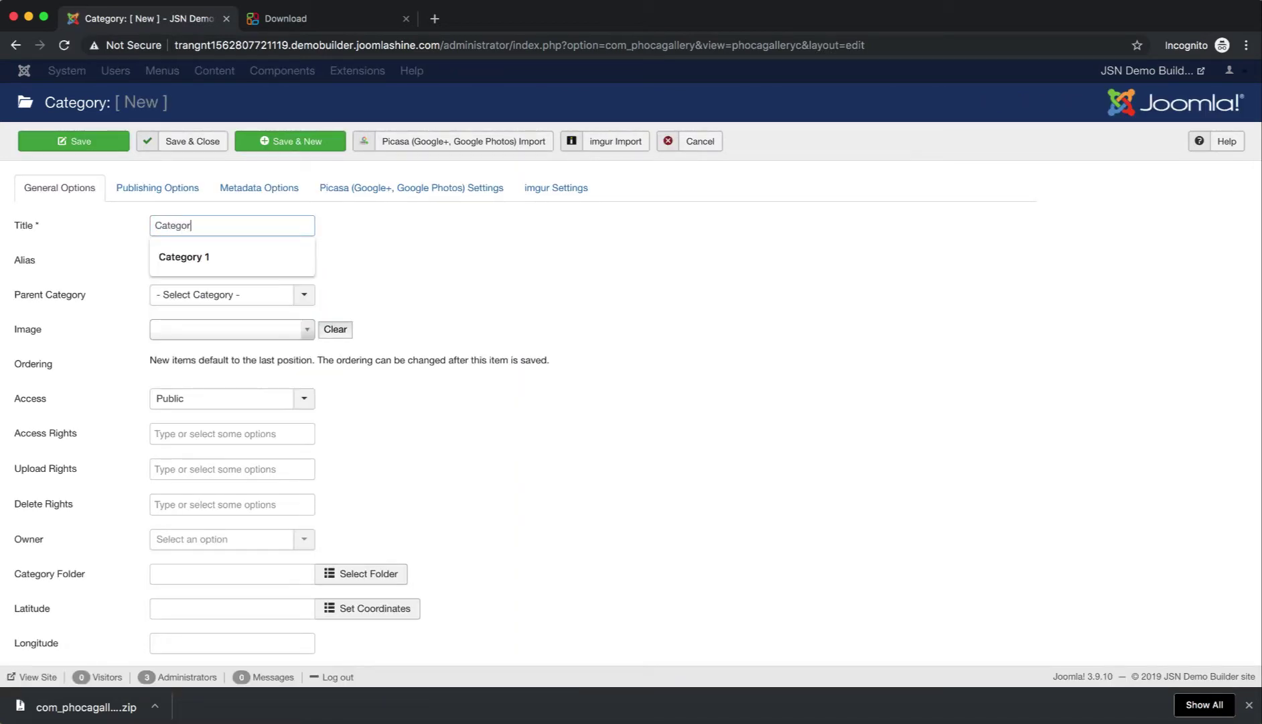
text(y 1)
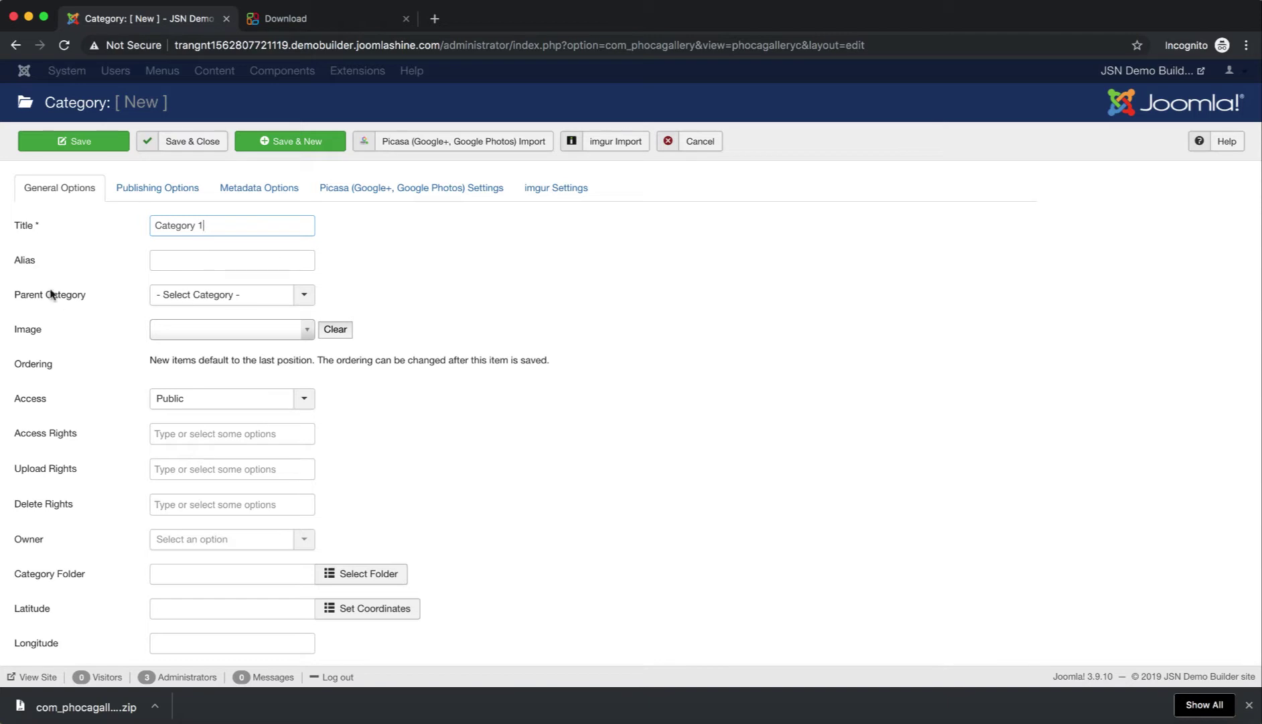
click(221, 144)
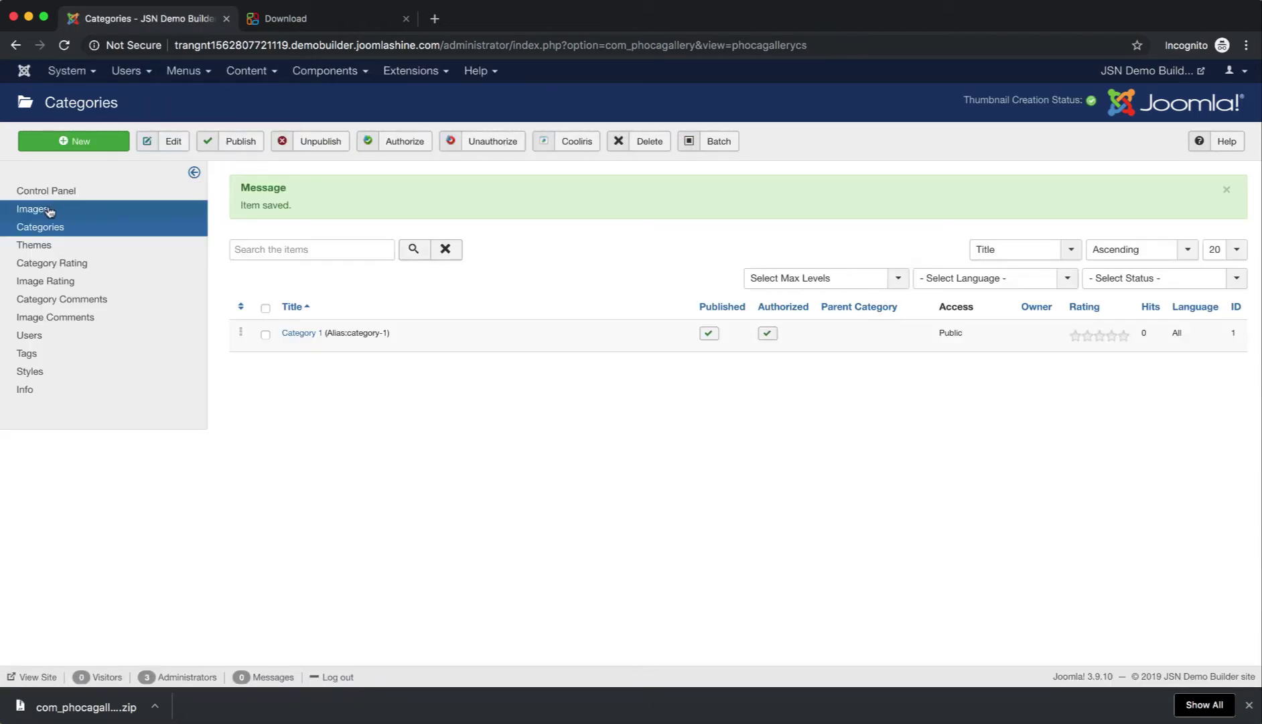
click(47, 213)
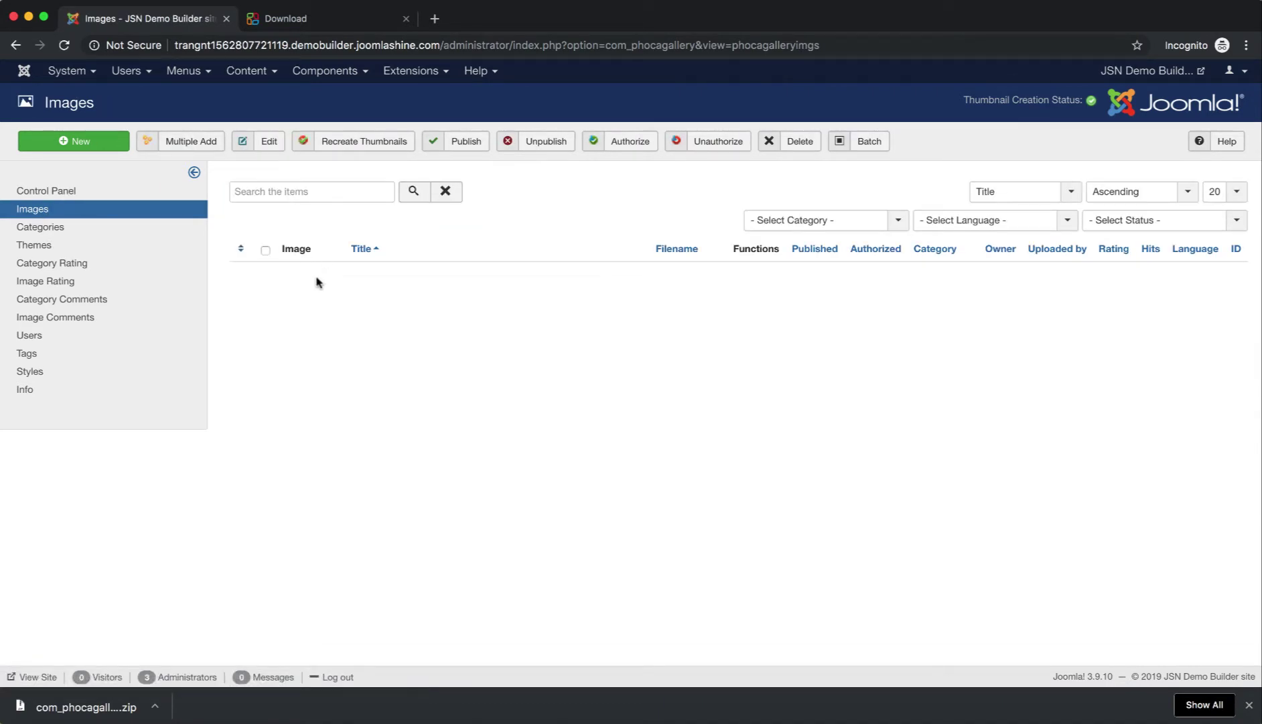
- Start a new image titled 'IMG1' in Category 1 and open the Select Filename dialog
click(98, 145)
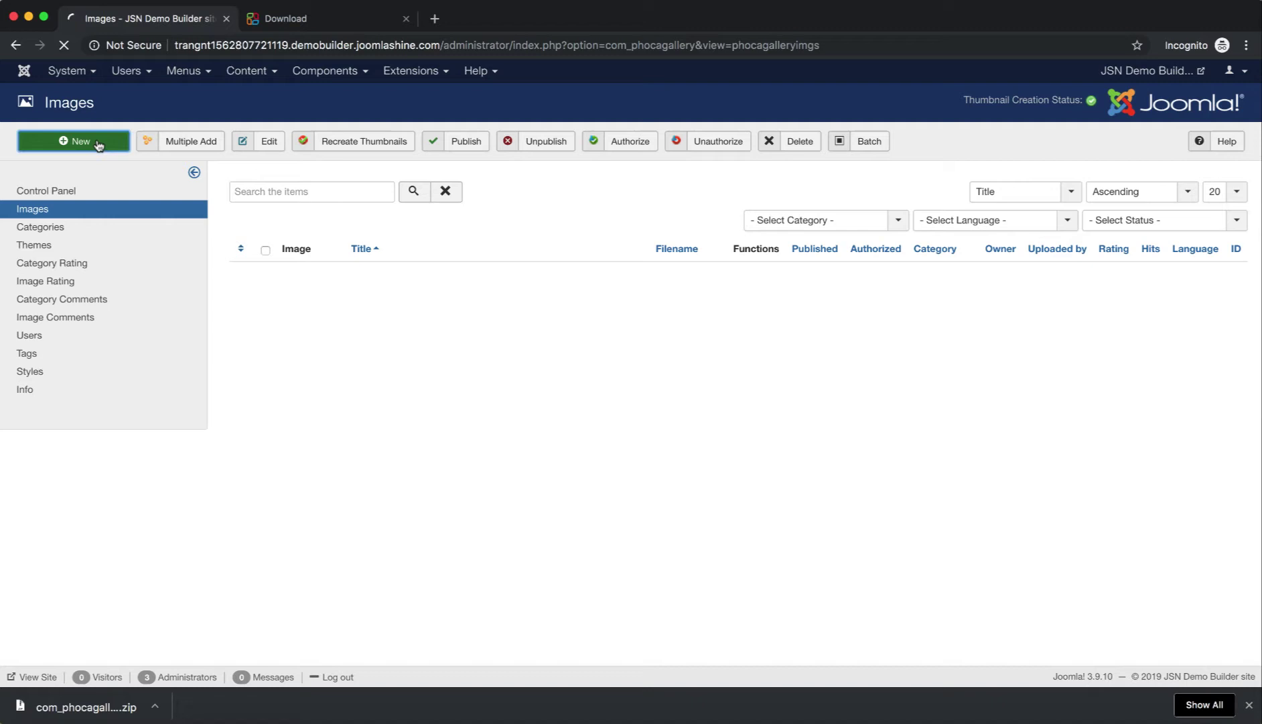
click(260, 226)
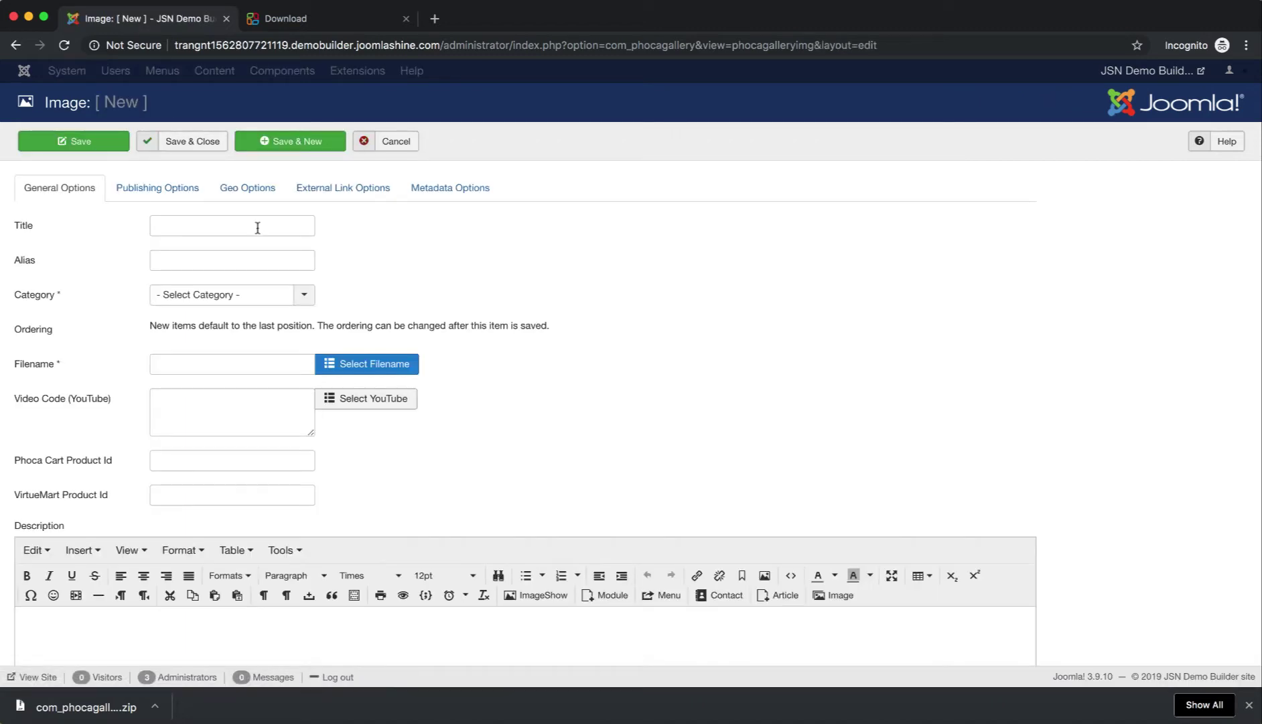
text(IMG1)
click(304, 294)
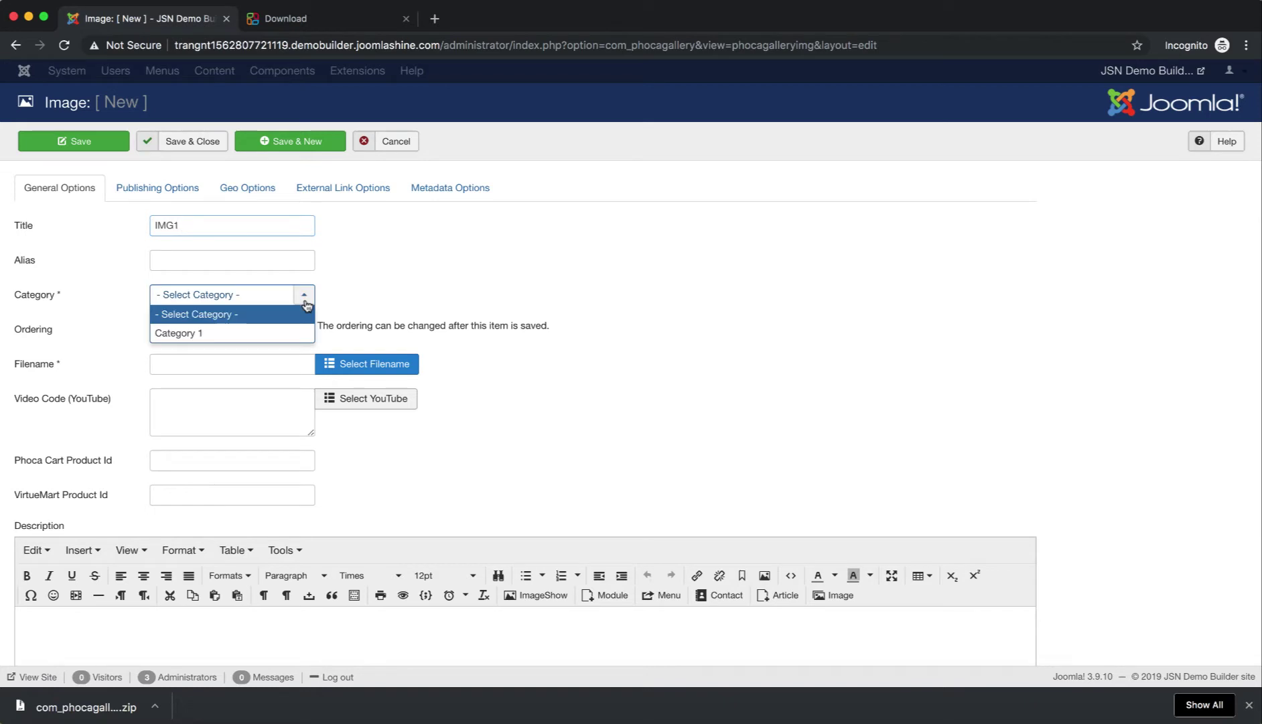
click(270, 332)
click(383, 368)
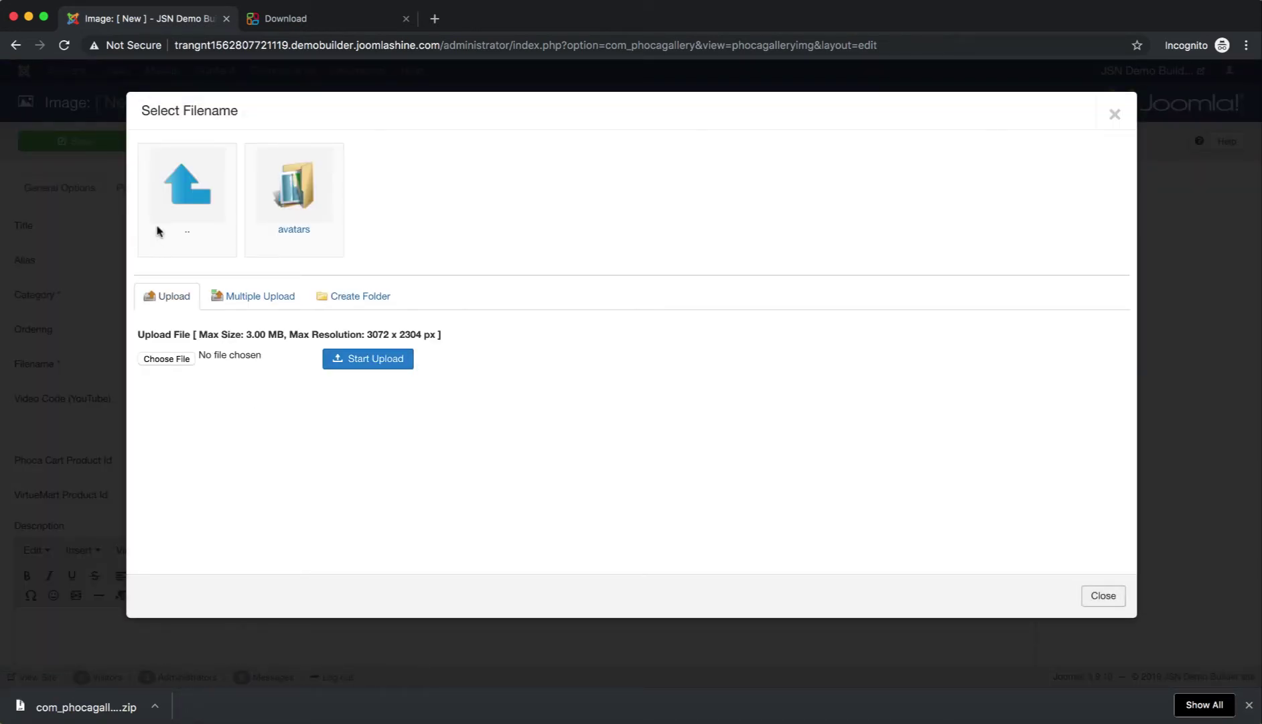
- Upload timon-studler-4qmxhkjhso4-unsplash.jpg, set it as IMG1's file, and save the image
click(183, 362)
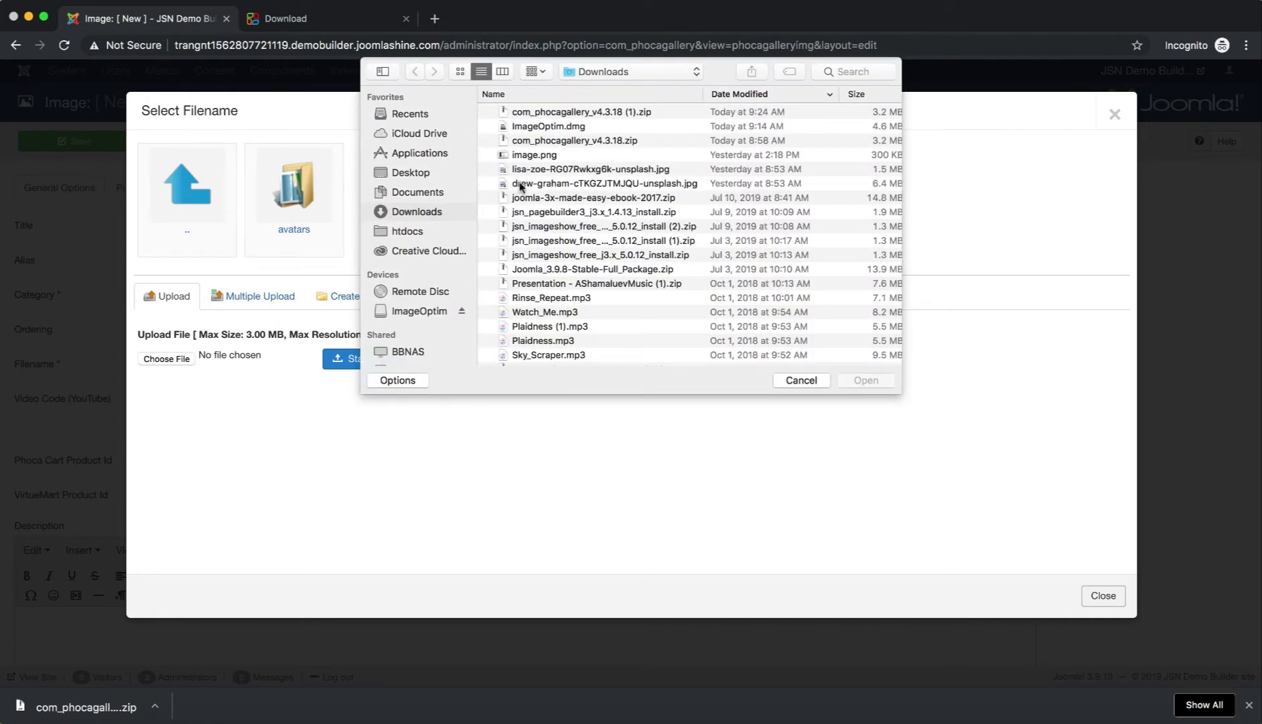
click(555, 129)
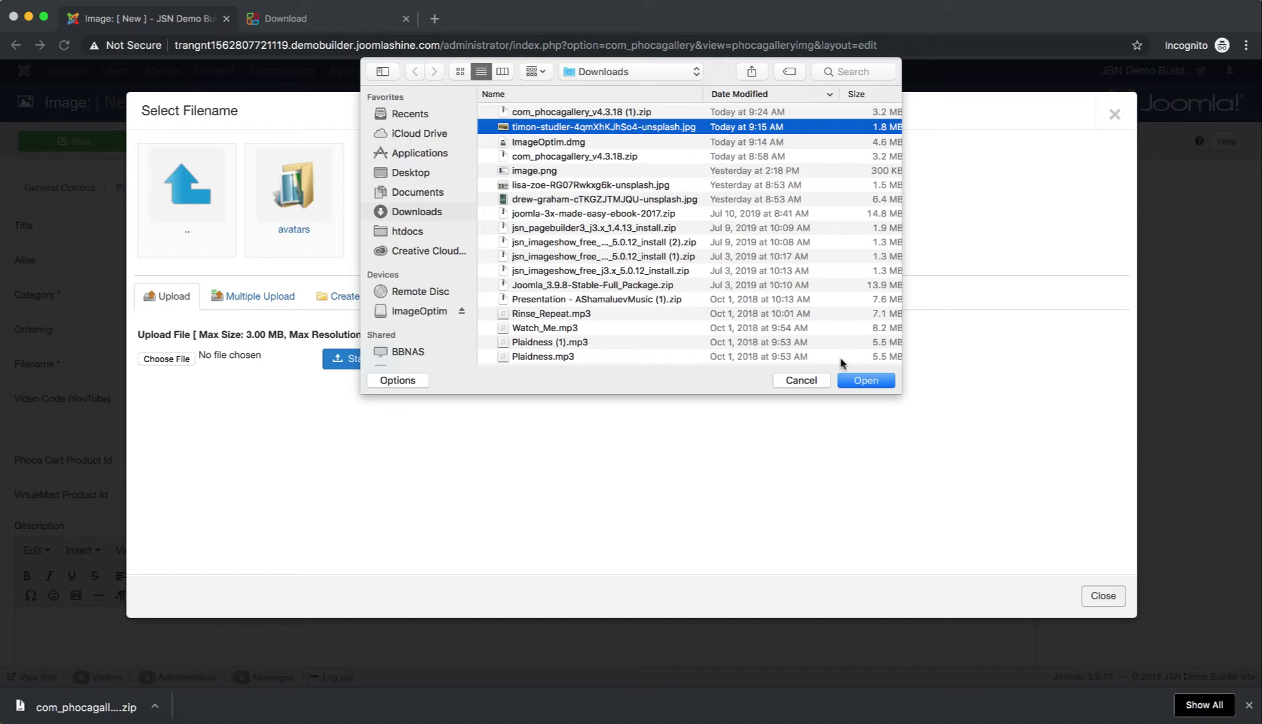
click(858, 384)
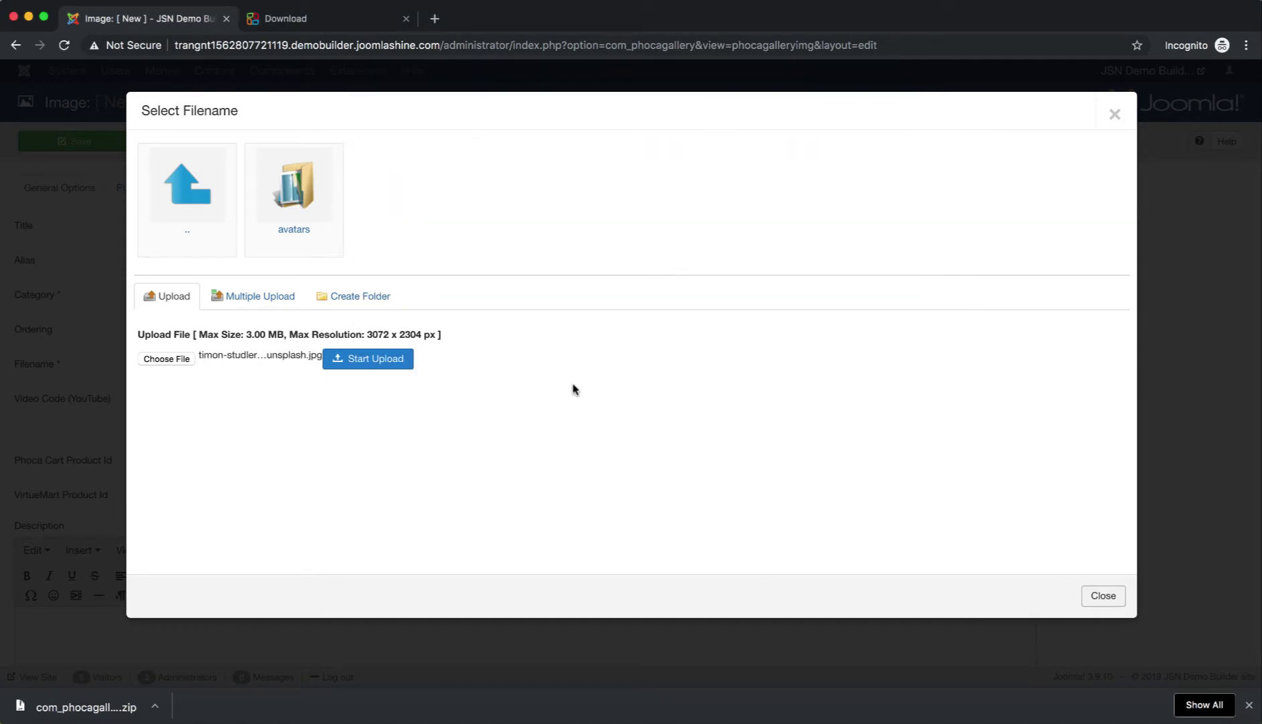
click(400, 365)
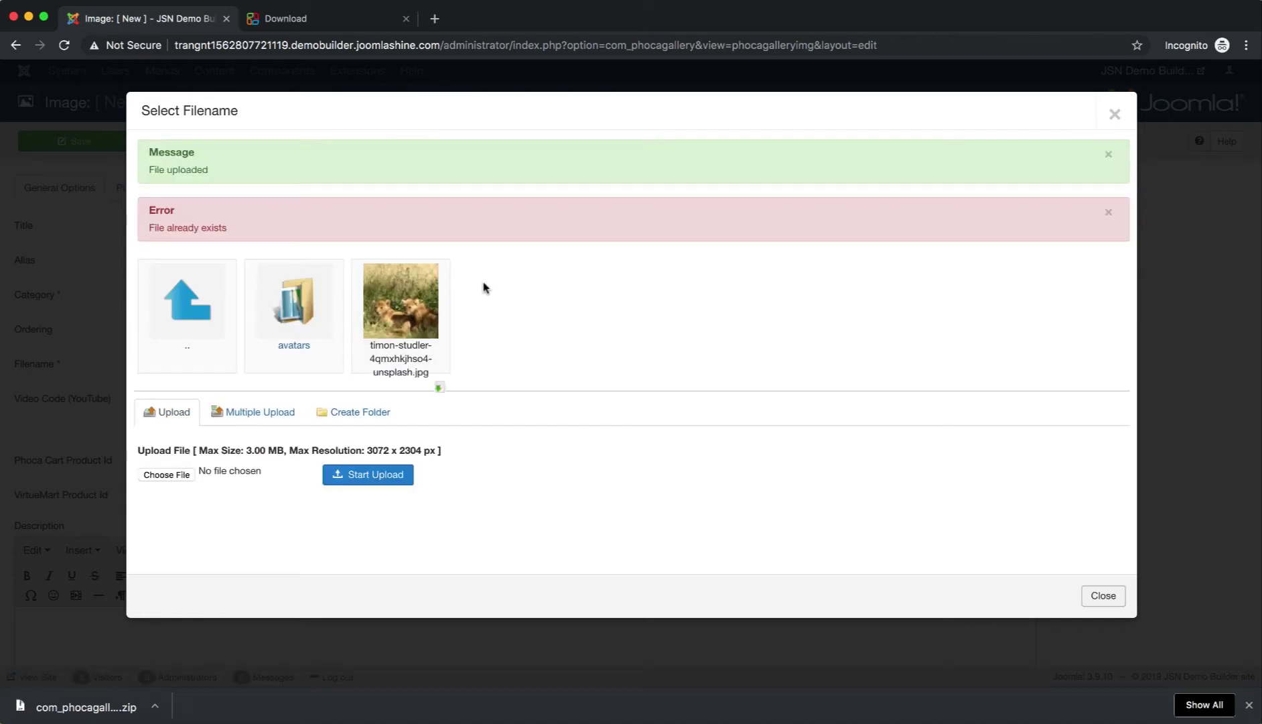
click(414, 316)
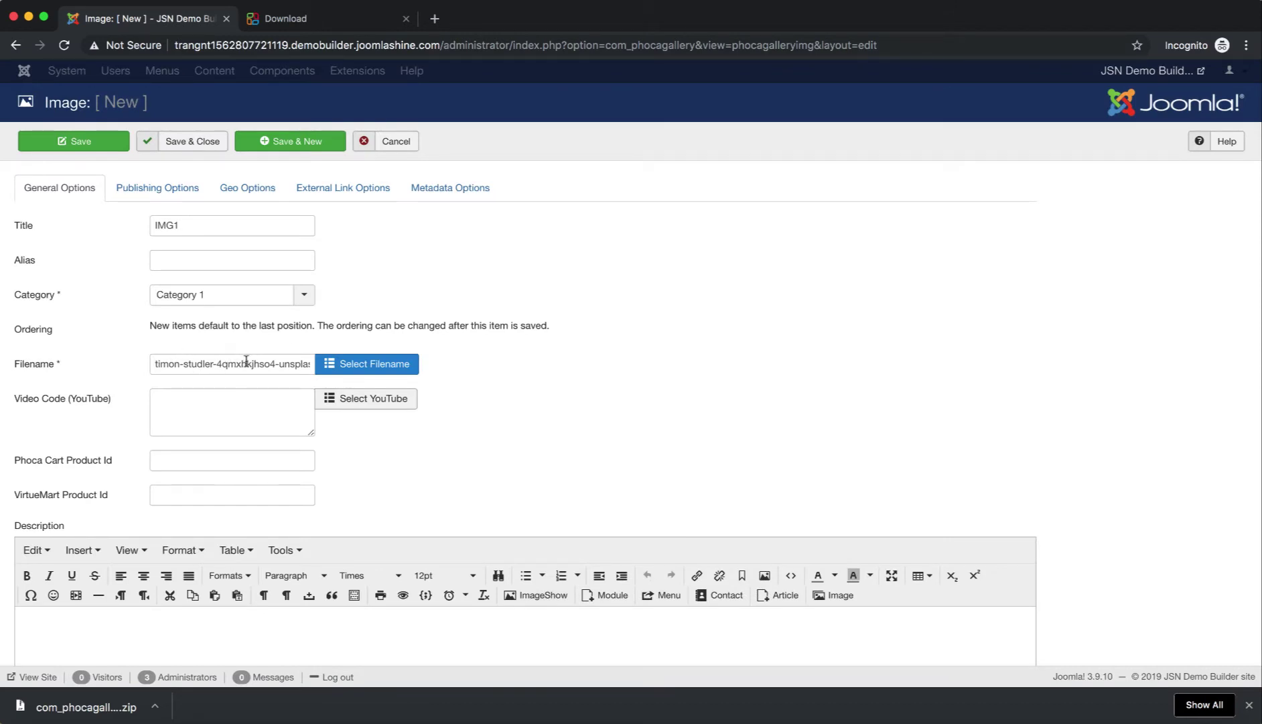
click(208, 147)
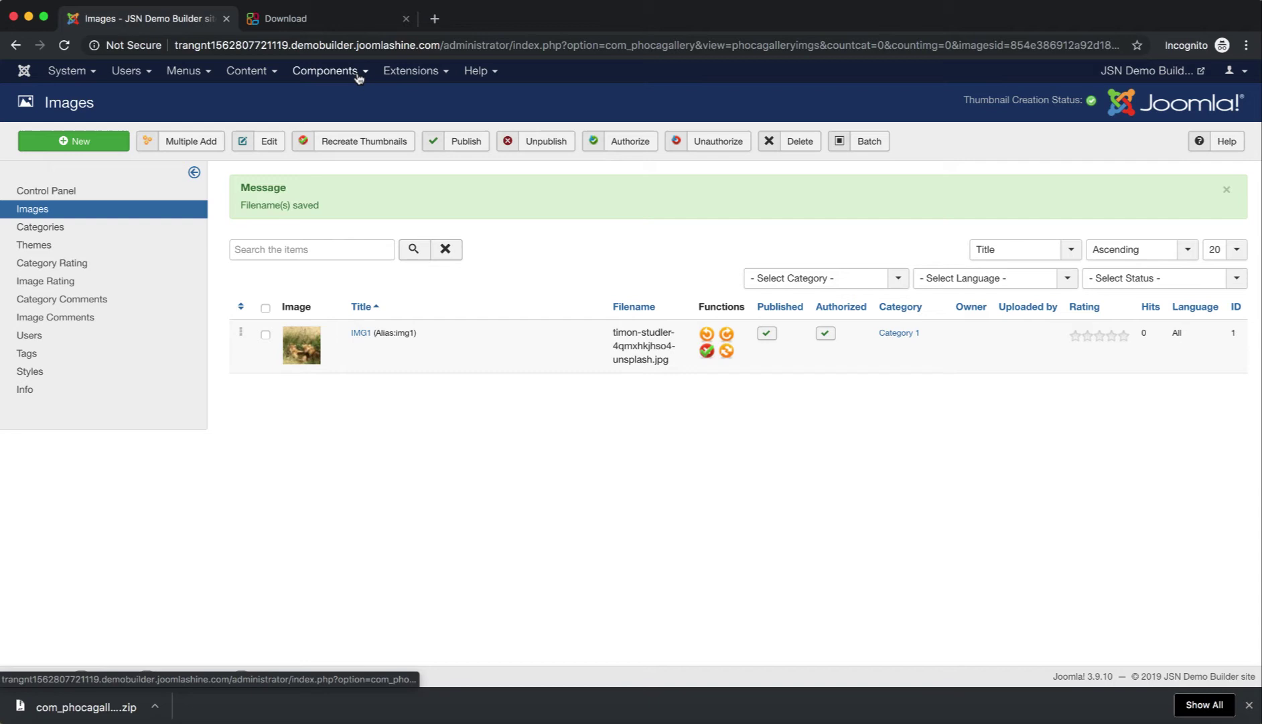
- Open the Test showlist and set its image source to Phoca Gallery
click(357, 76)
mouse_move(359, 150)
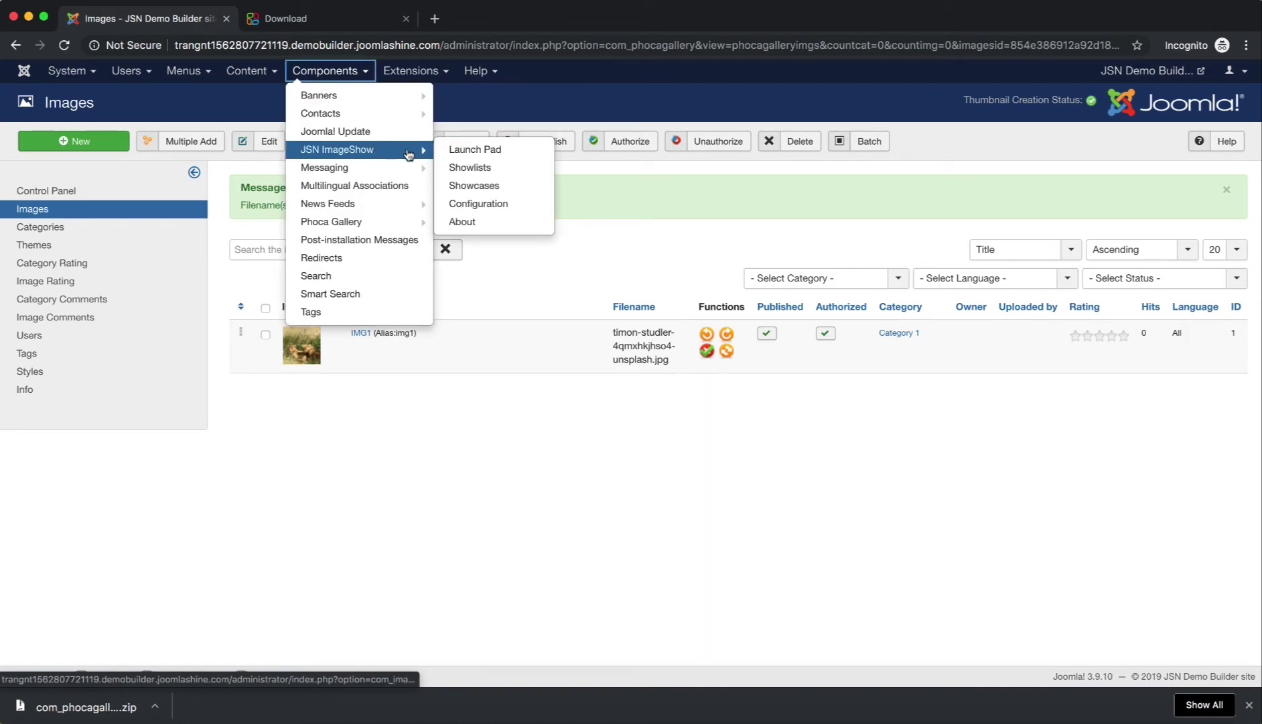
click(523, 173)
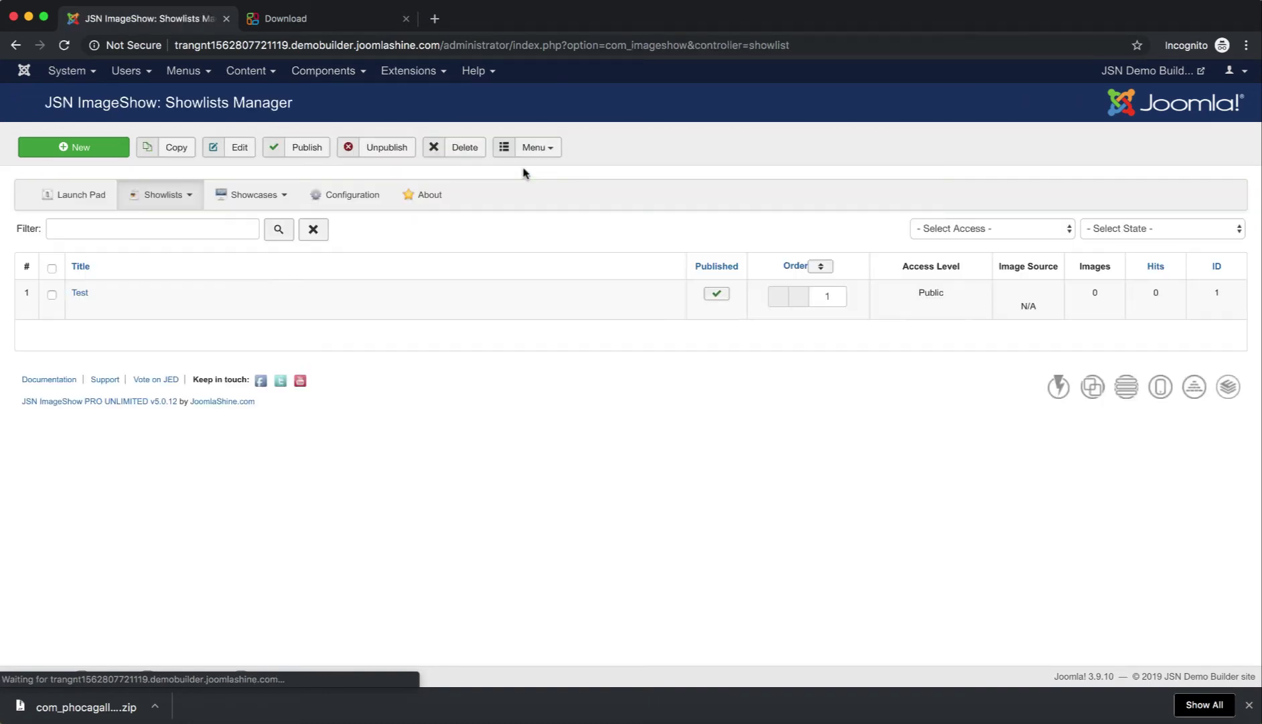
click(80, 296)
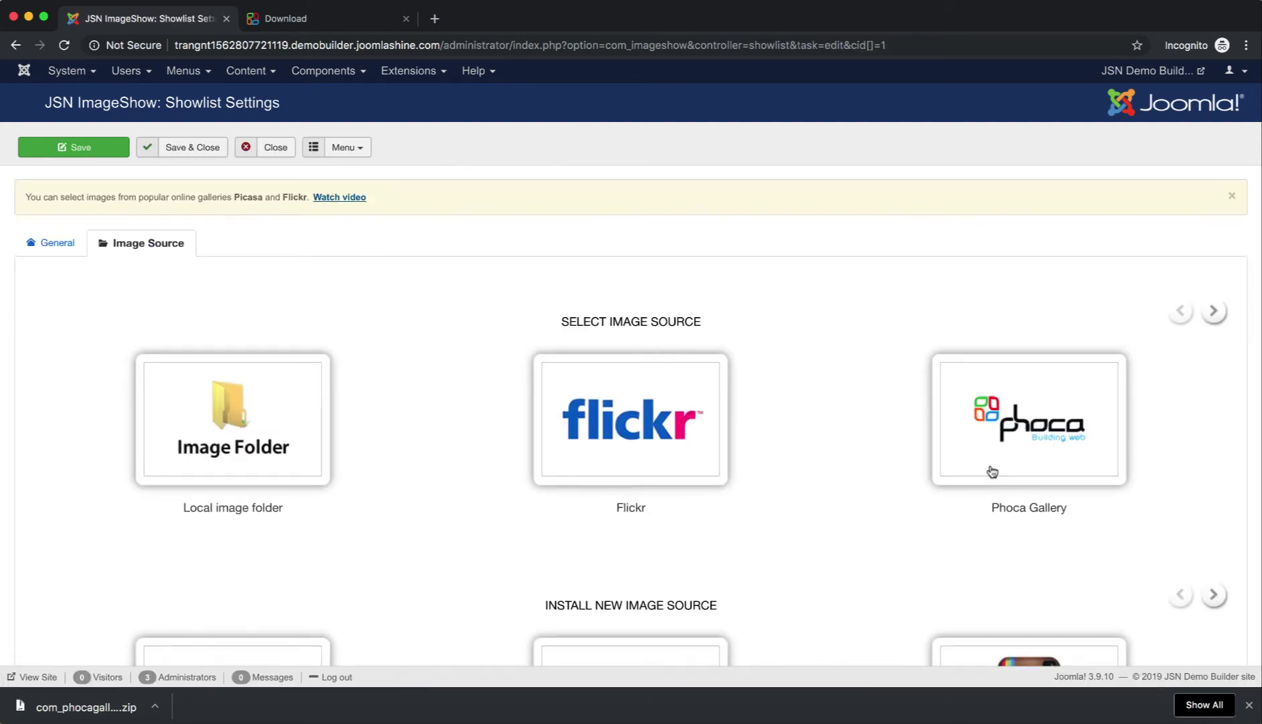
click(1055, 431)
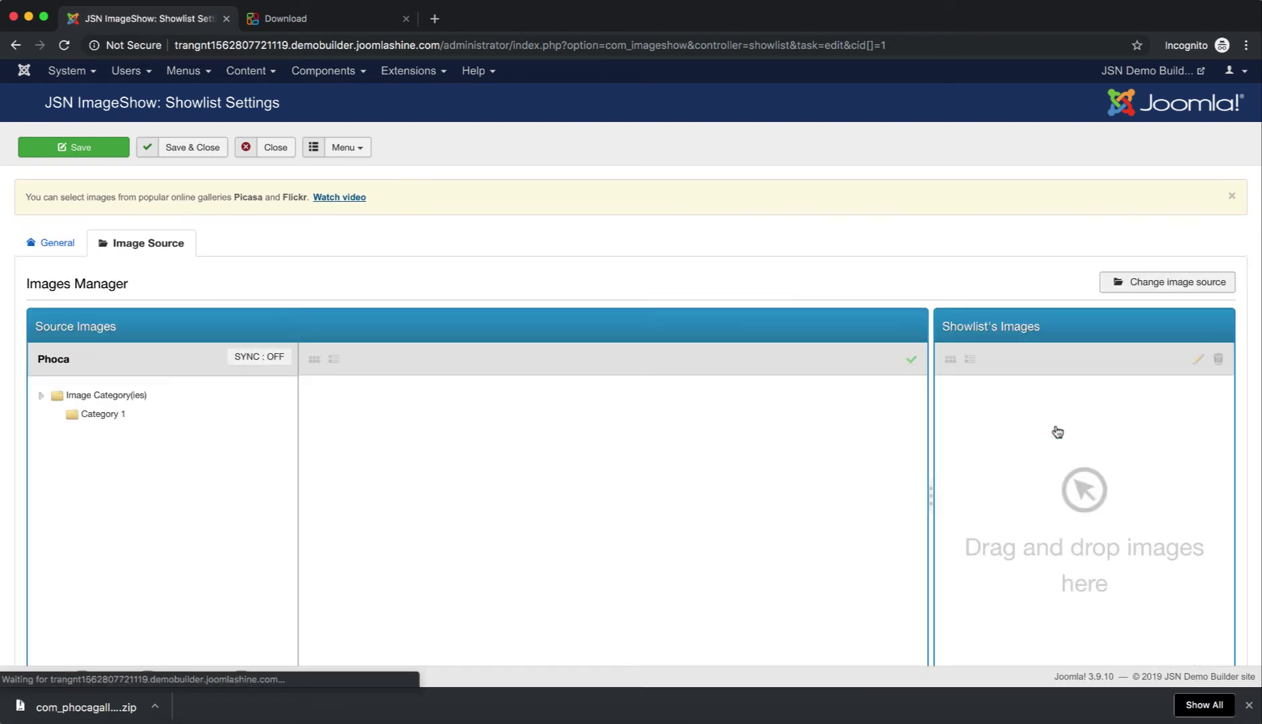
- Add Category 1's lion photo to the Test showlist's images and save the showlist
click(122, 416)
click(122, 416)
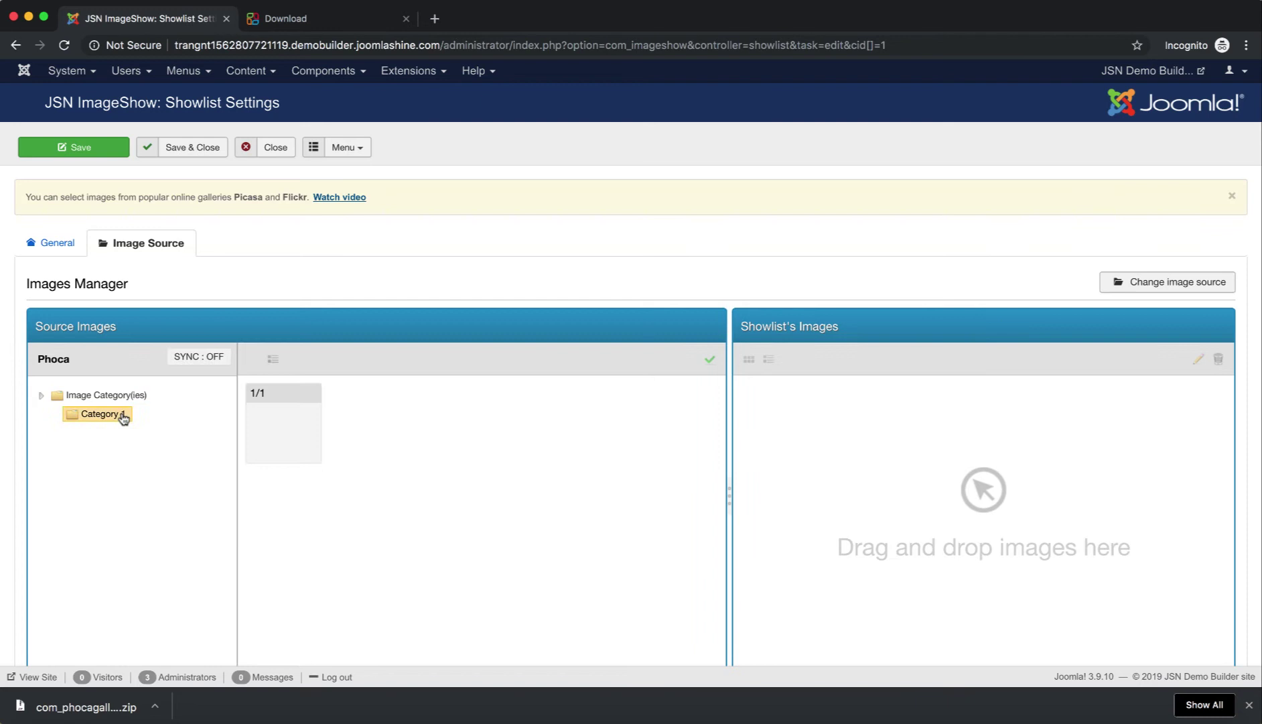
click(303, 424)
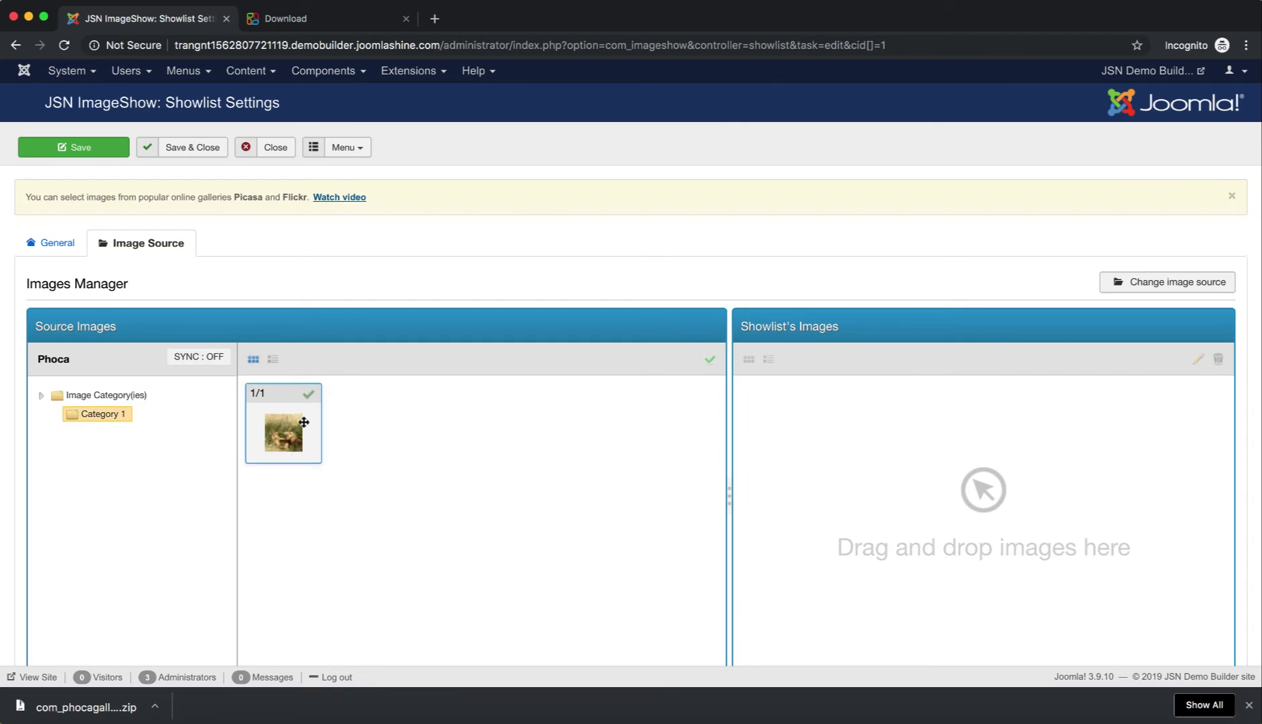
click(284, 424)
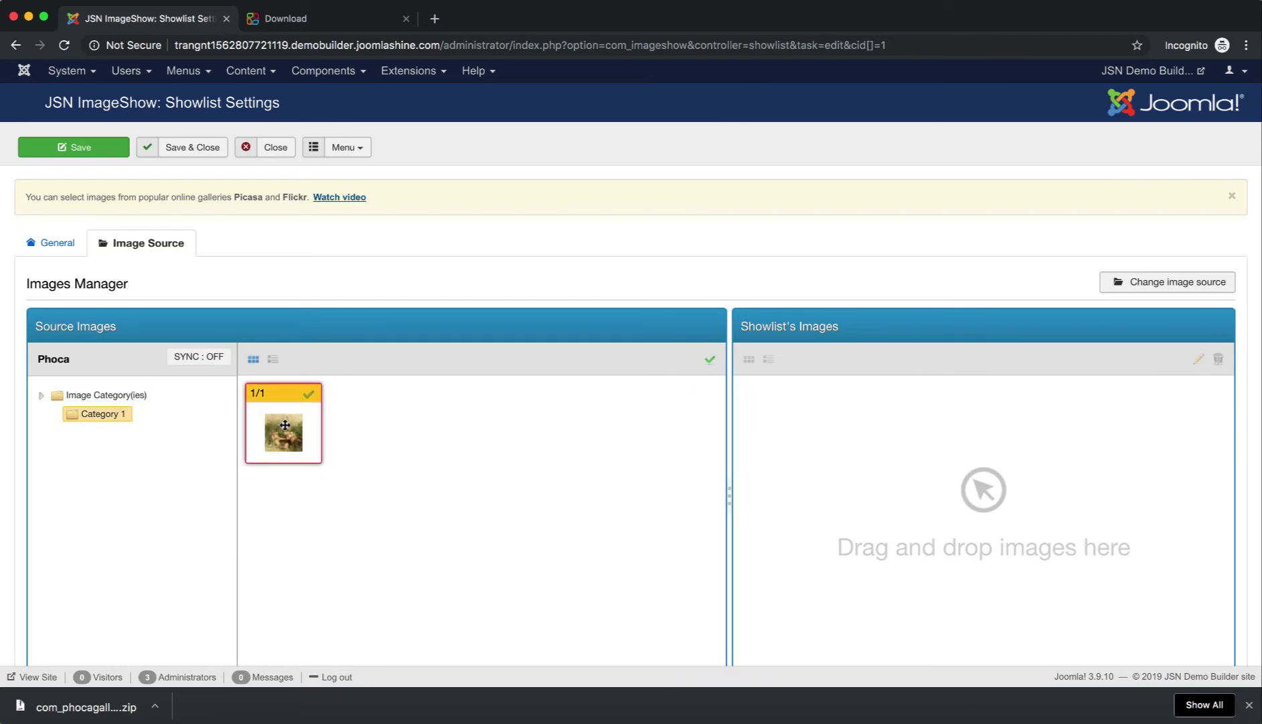
drag(284, 425, 901, 459)
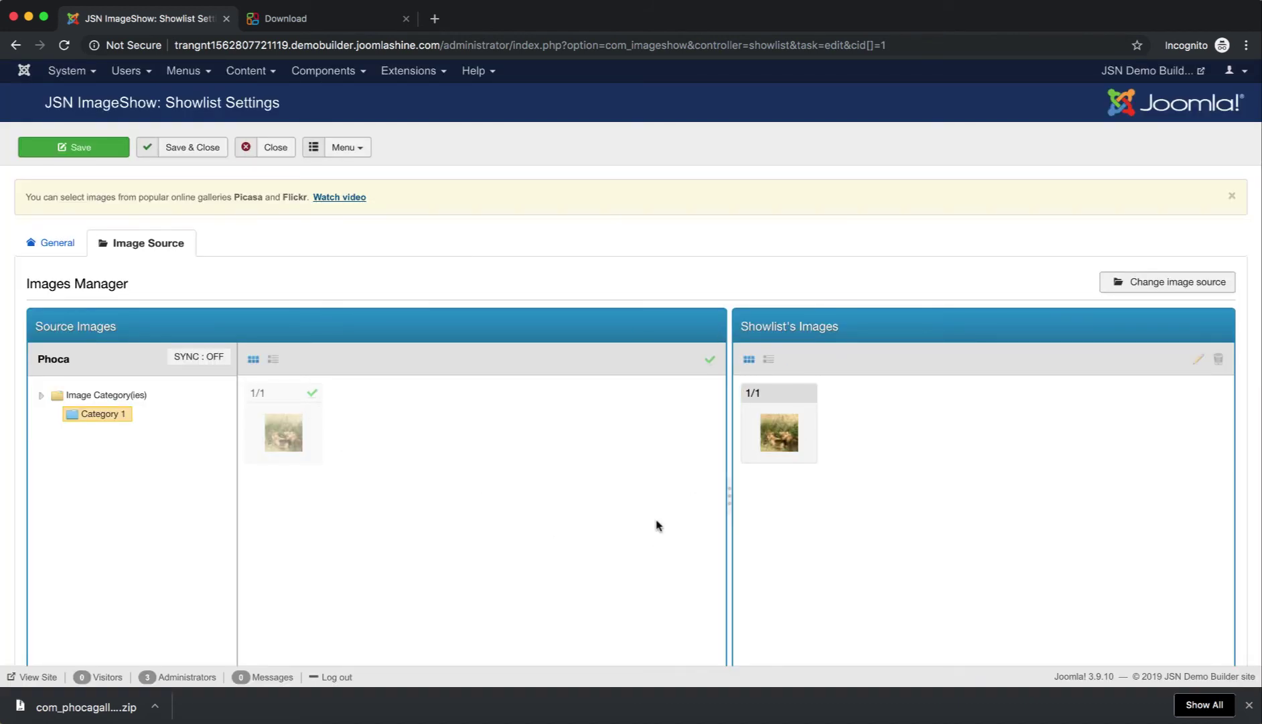
click(168, 156)
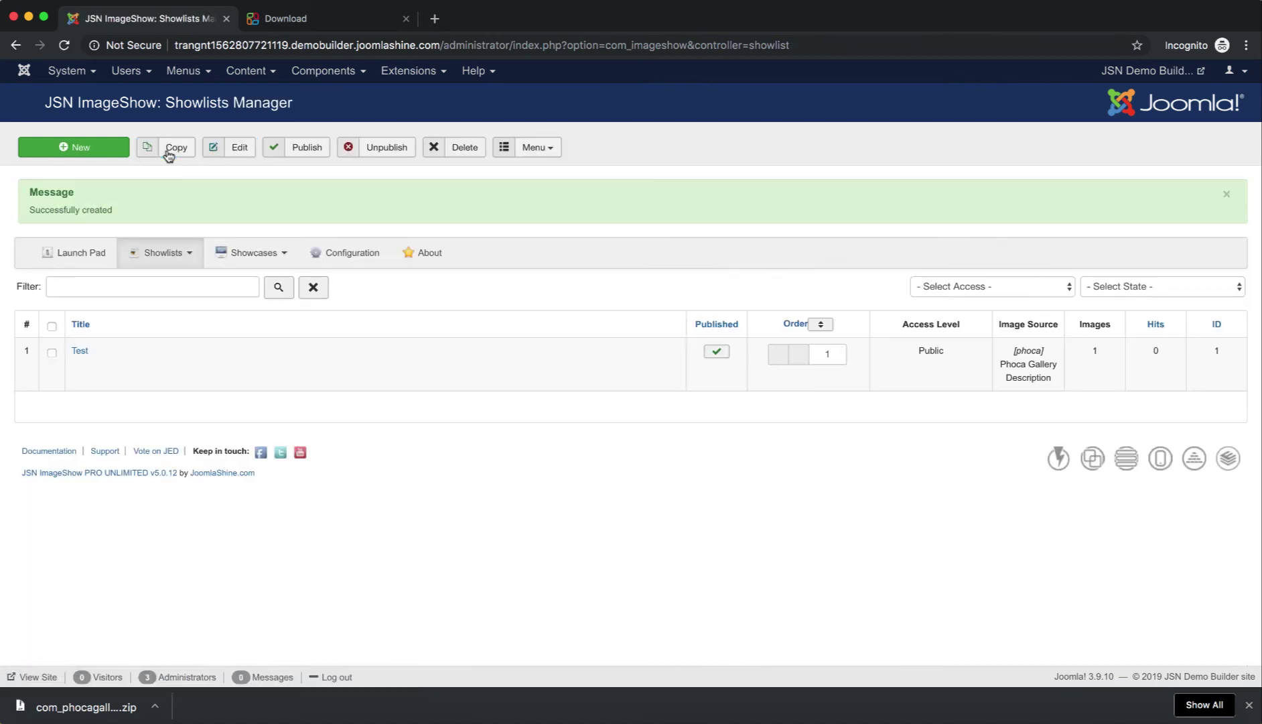